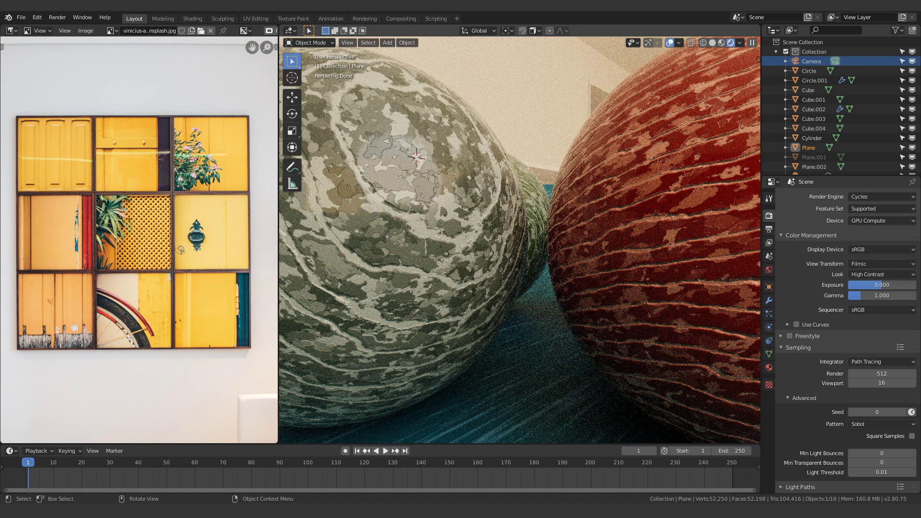
# - Examine the wood-panelled wall in the reference photo and the matching long wall of the room in solid shading
pyautogui.moveTo(519, 202); pyautogui.dragTo(519, 286, button='middle')
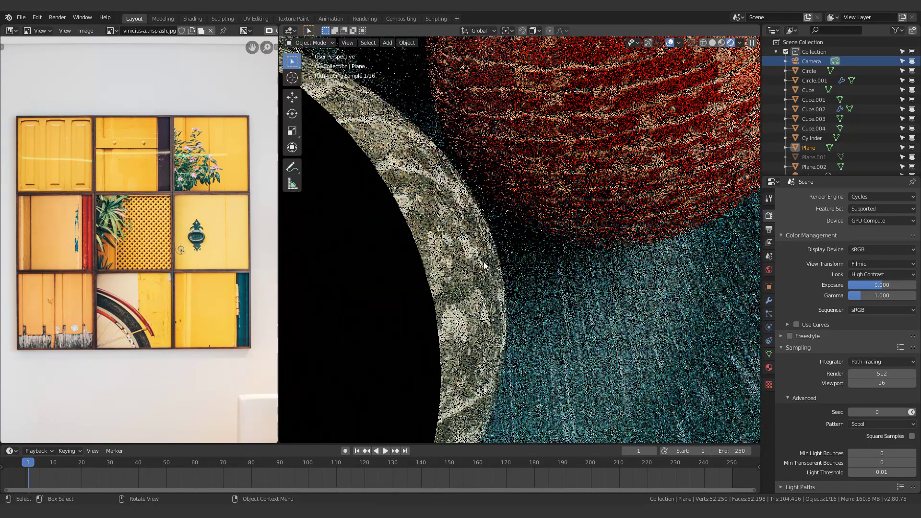
pyautogui.scroll(-5, 483, 265)
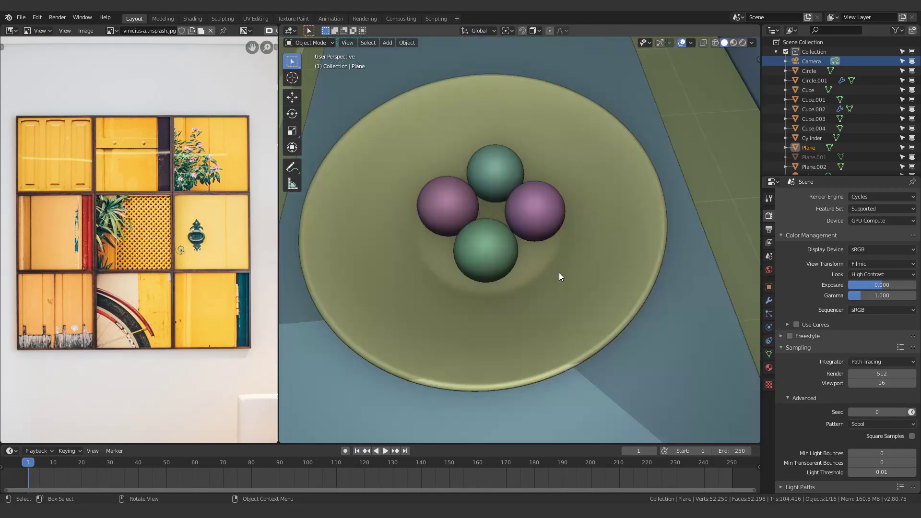
pyautogui.scroll(-9, 530, 254)
pyautogui.moveTo(559, 273); pyautogui.dragTo(496, 186, button='middle')
pyautogui.keyDown('shift'); pyautogui.moveTo(442, 160); pyautogui.dragTo(537, 268, button='middle'); pyautogui.keyUp('shift')
pyautogui.scroll(-4, 68, 223)
pyautogui.moveTo(68, 223); pyautogui.dragTo(190, 215, button='middle')
pyautogui.scroll(6, 159, 223)
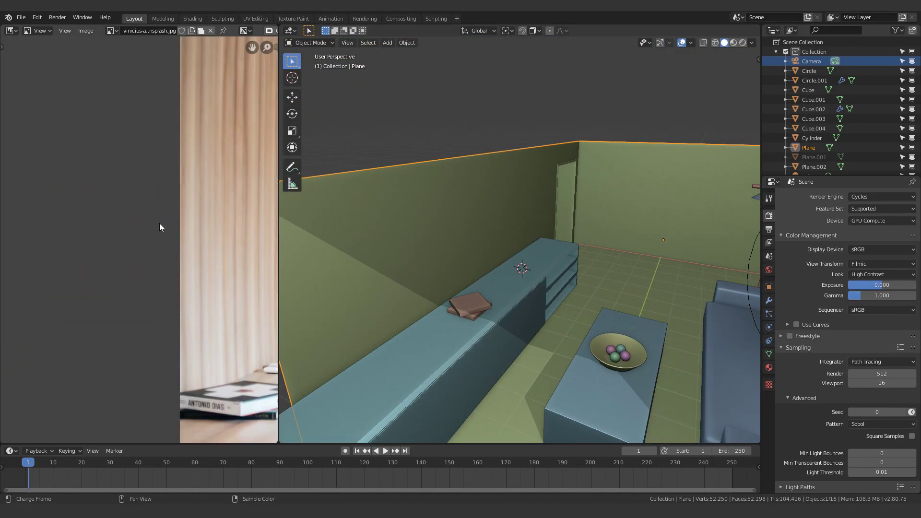
pyautogui.scroll(-3, 159, 223)
pyautogui.moveTo(338, 246); pyautogui.dragTo(494, 220, button='middle')
pyautogui.press('z')
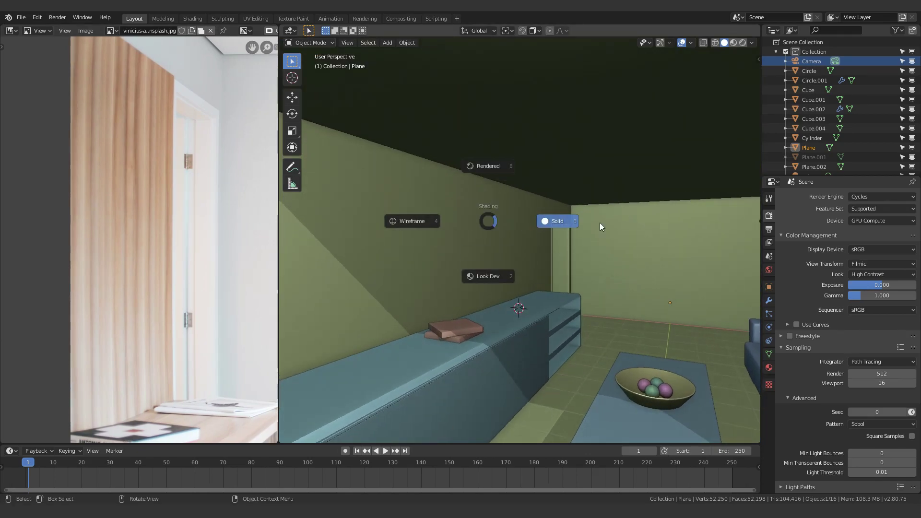
pyautogui.click(599, 226)
# - Enter Edit Mode on the room object and create a new material named Wall for it
pyautogui.press('Tab')
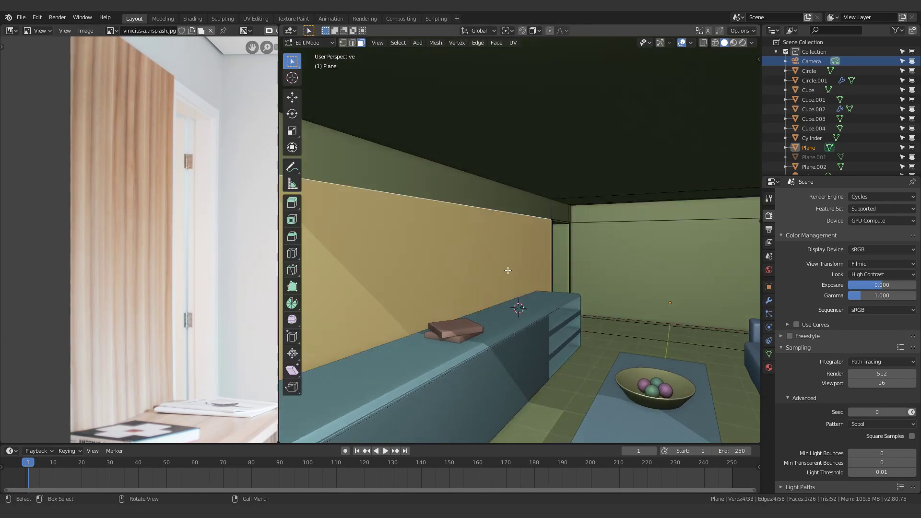
pyautogui.click(769, 367)
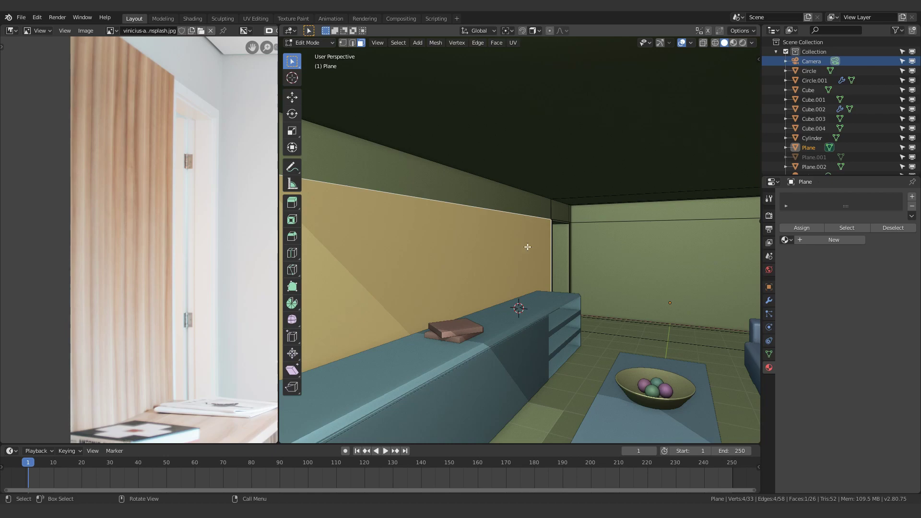
pyautogui.click(813, 240)
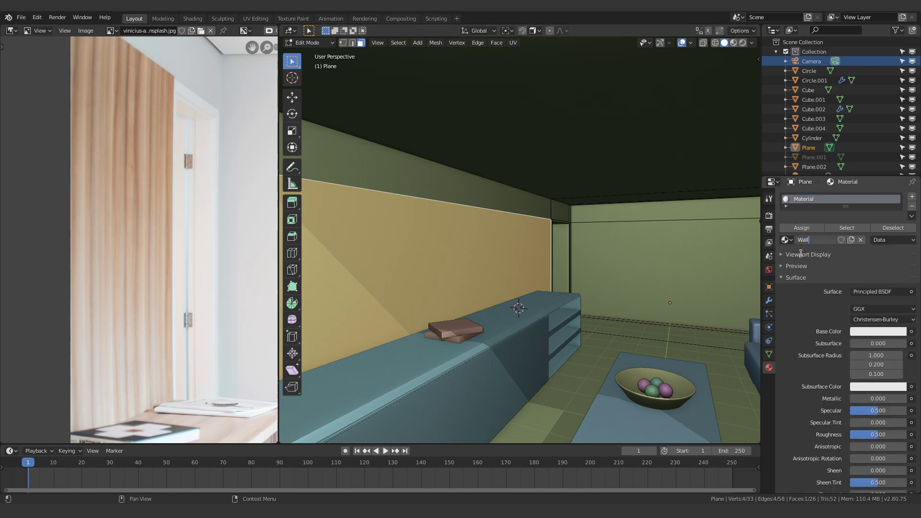
# - Add a second material slot with a new material named WoodWall and assign it to the selected wall face
pyautogui.click(908, 198)
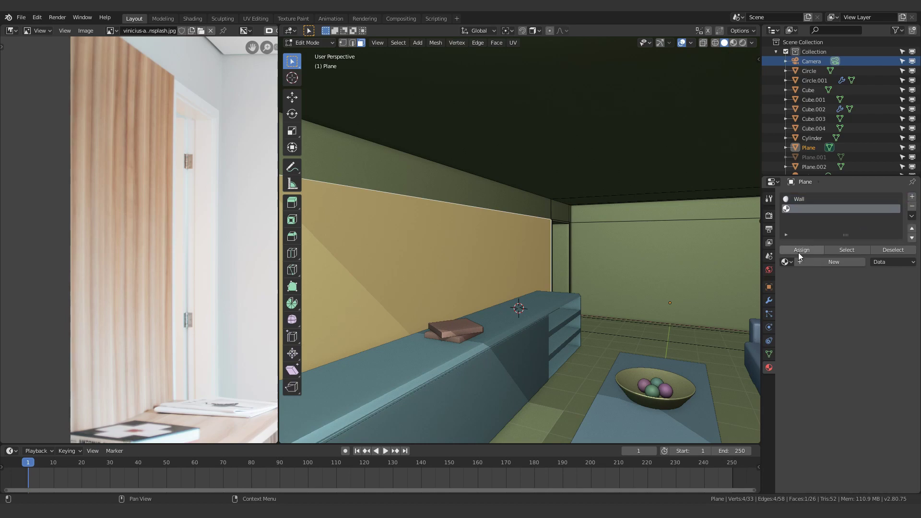
pyautogui.click(817, 261)
pyautogui.doubleClick(816, 262)
pyautogui.write('WoodWall')
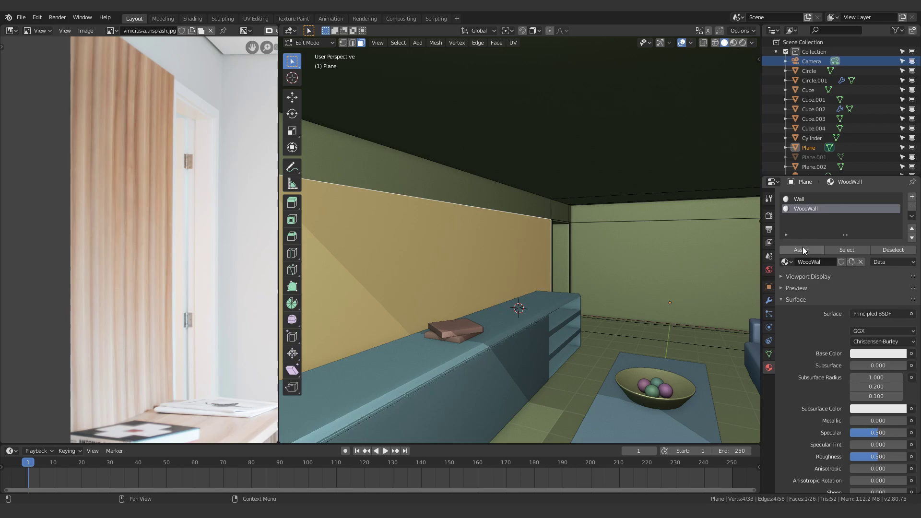
pyautogui.click(802, 247)
# - Switch the viewport to rendered shading, set WoodWall's base color to a pinkish violet, and return to Object Mode
pyautogui.press('z')
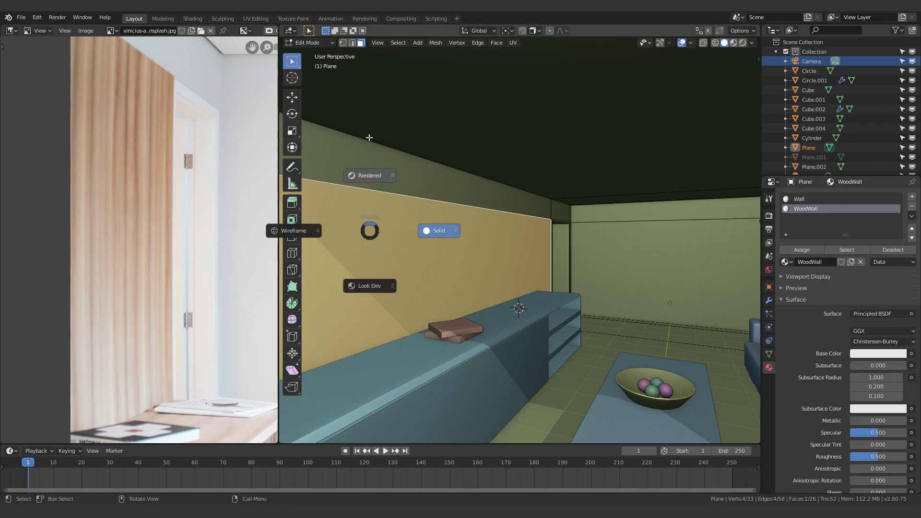
pyautogui.click(432, 230)
pyautogui.click(881, 354)
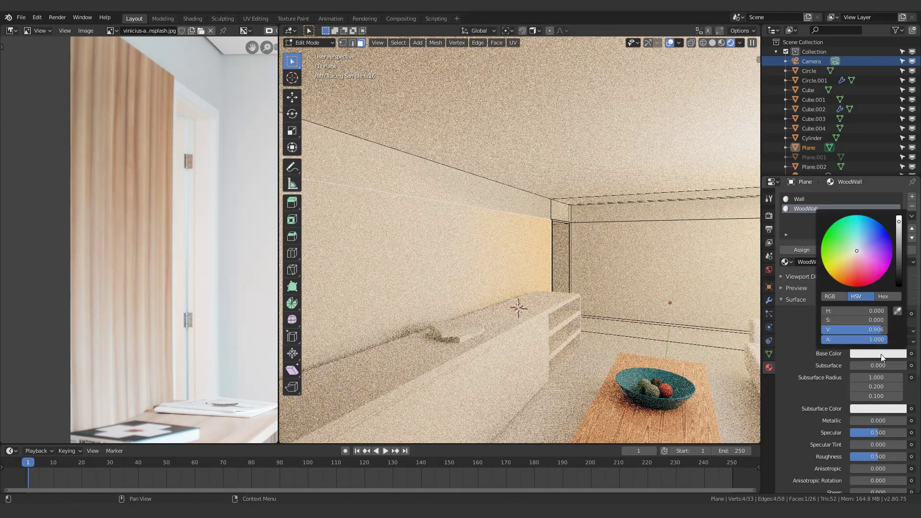
pyautogui.click(874, 255)
pyautogui.press('Tab')
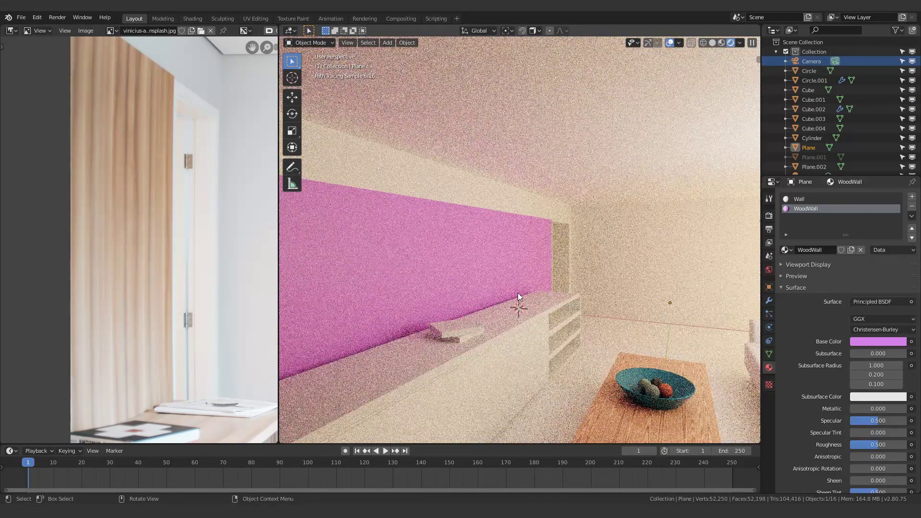
# - Inspect the coffee table's wood in rendered shading from above and through the camera
pyautogui.moveTo(531, 310); pyautogui.dragTo(581, 319, button='middle')
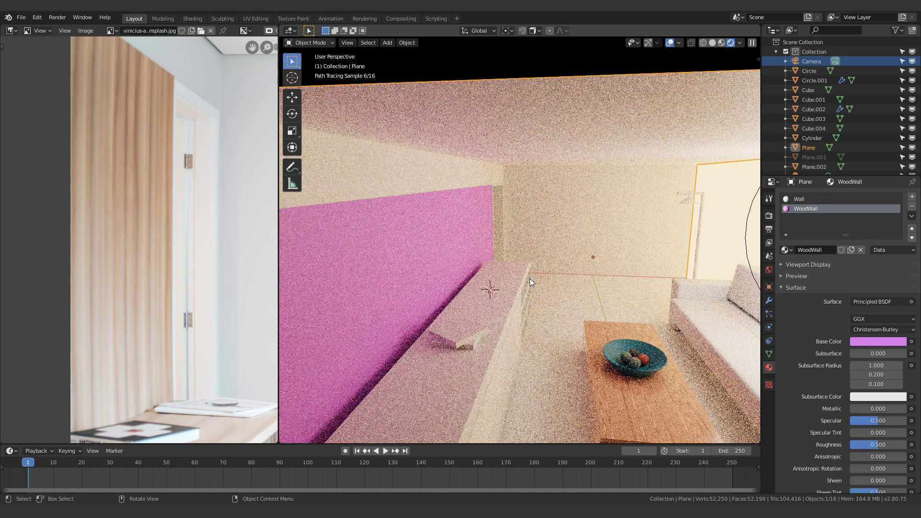
pyautogui.press('z')
pyautogui.moveTo(570, 276)
pyautogui.mouseDown(button='middle')
pyautogui.moveTo(579, 243)
pyautogui.moveTo(541, 308)
pyautogui.moveTo(589, 243)
pyautogui.moveTo(545, 194)
pyautogui.mouseUp(button='middle')
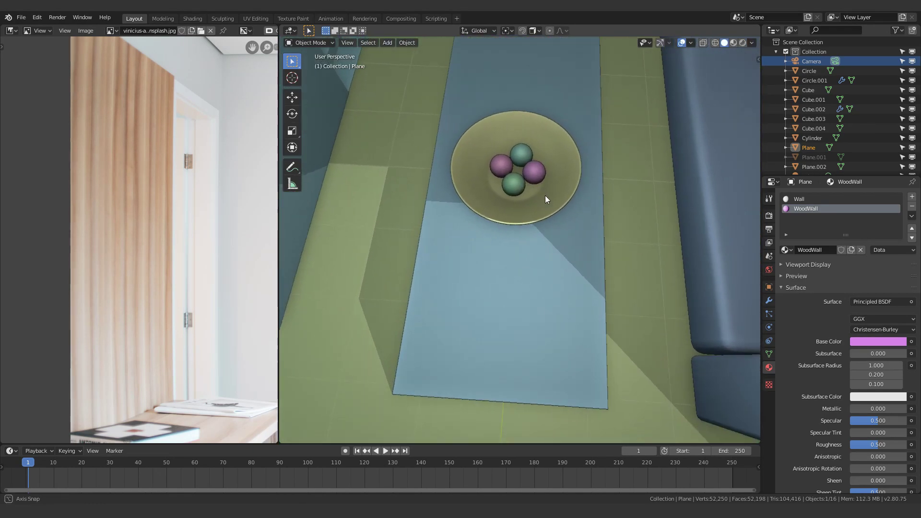
pyautogui.press('z')
pyautogui.click(542, 122)
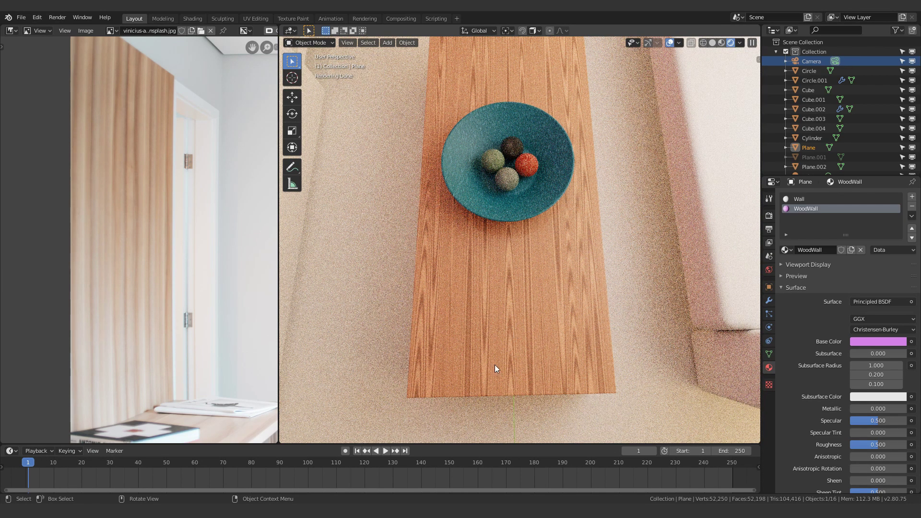
pyautogui.press('KP_0')
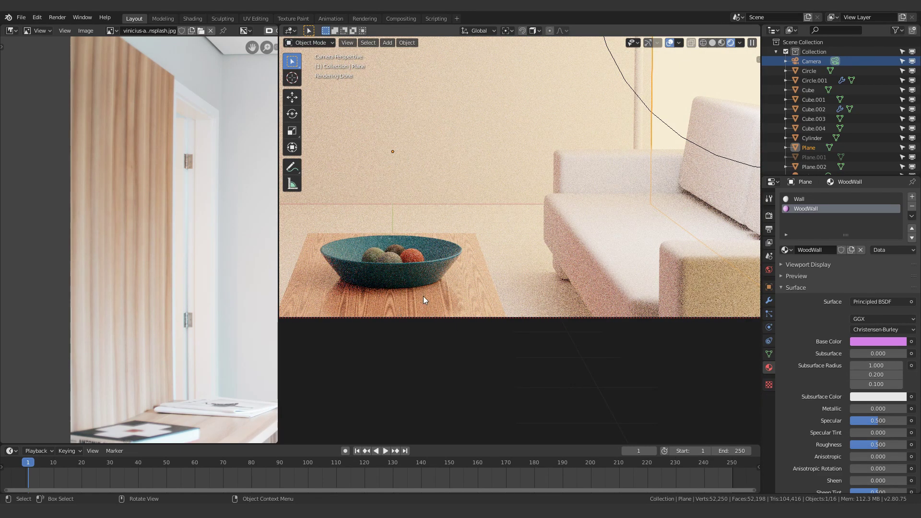
# - Select the coffee table and compare its wood surface with the table in the reference photo
pyautogui.click(361, 287)
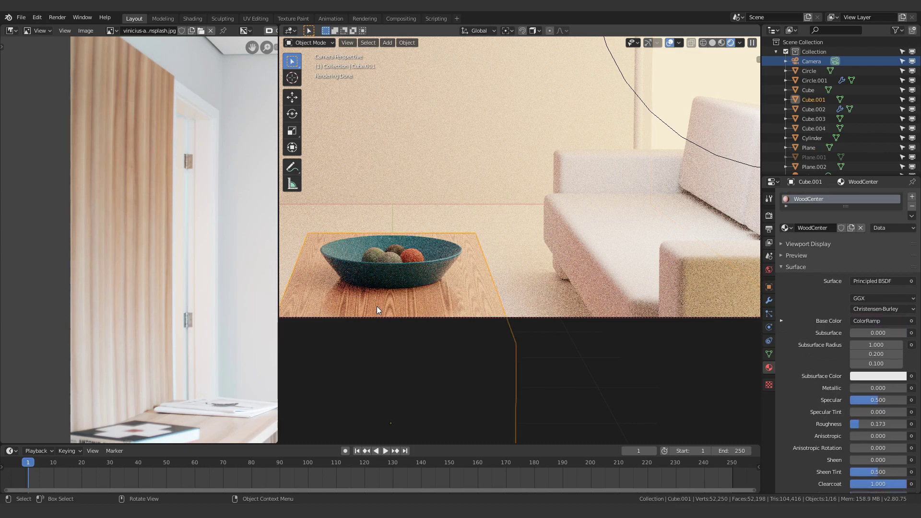
pyautogui.scroll(-3, 147, 272)
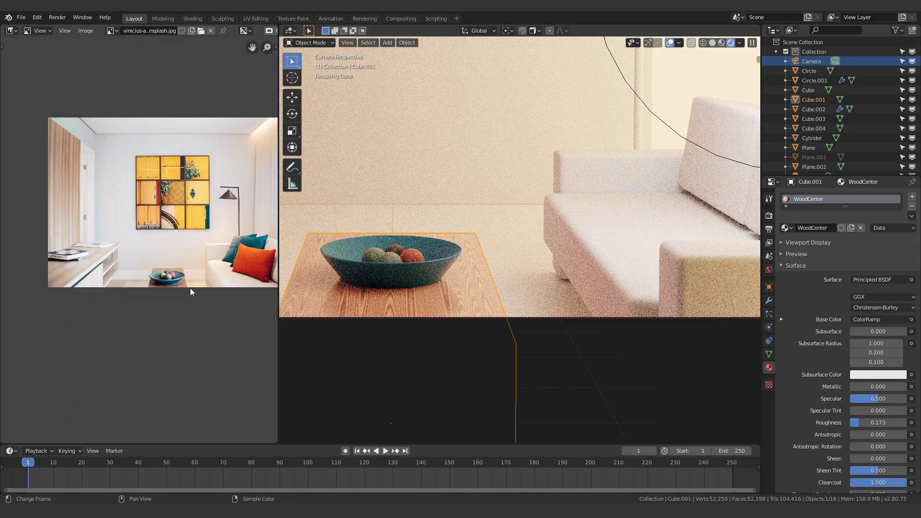
pyautogui.scroll(8, 190, 288)
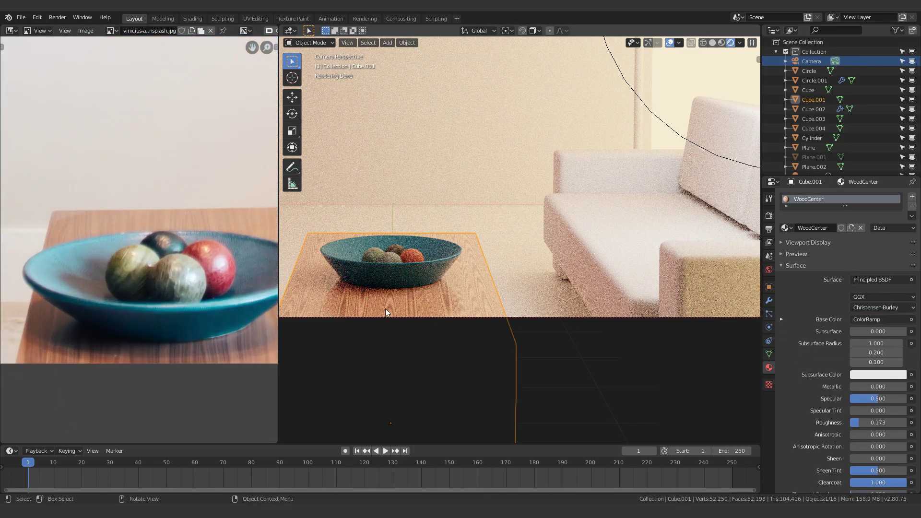
pyautogui.keyDown('shift'); pyautogui.moveTo(343, 278); pyautogui.dragTo(390, 285, button='middle'); pyautogui.keyUp('shift')
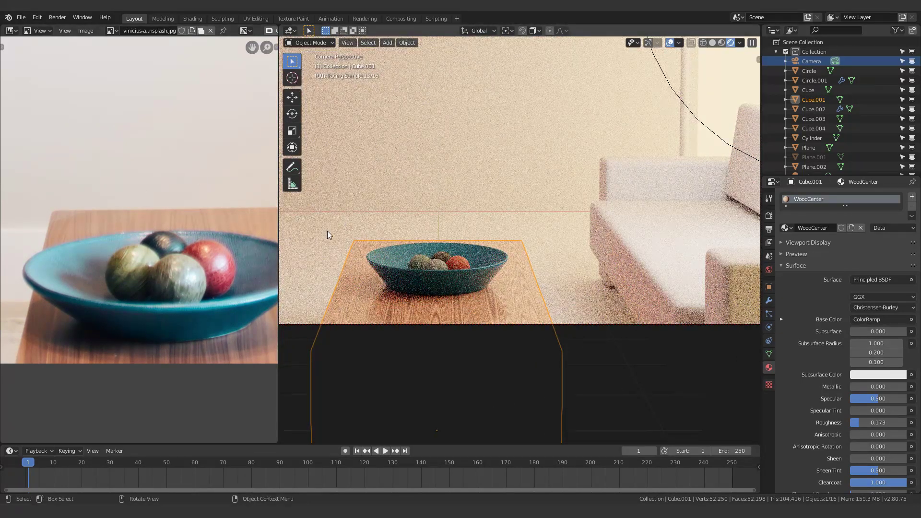
# - Open the WoodCenter material in the Shading workspace with a close rendered preview of the tabletop
pyautogui.click(192, 18)
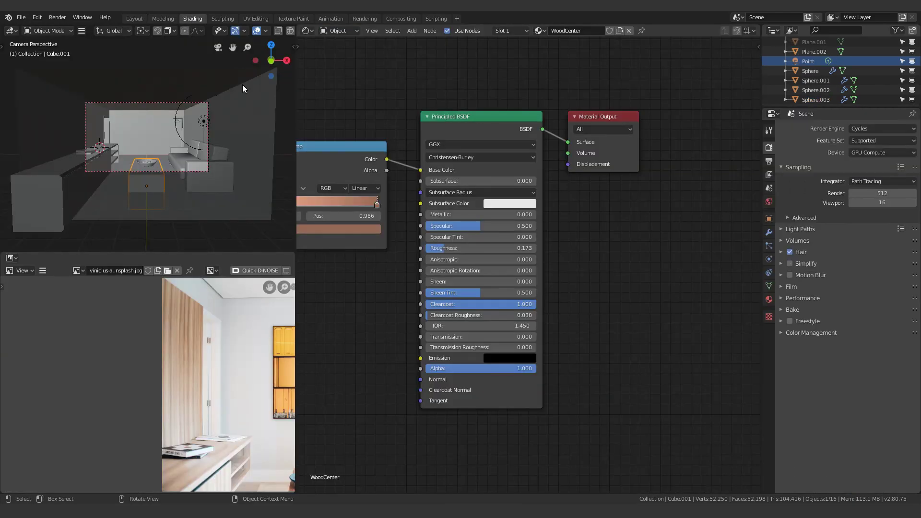
pyautogui.moveTo(374, 286); pyautogui.dragTo(368, 179, button='middle')
pyautogui.moveTo(169, 139); pyautogui.dragTo(146, 134, button='middle')
pyautogui.scroll(3, 168, 171)
pyautogui.press('z')
pyautogui.click(148, 85)
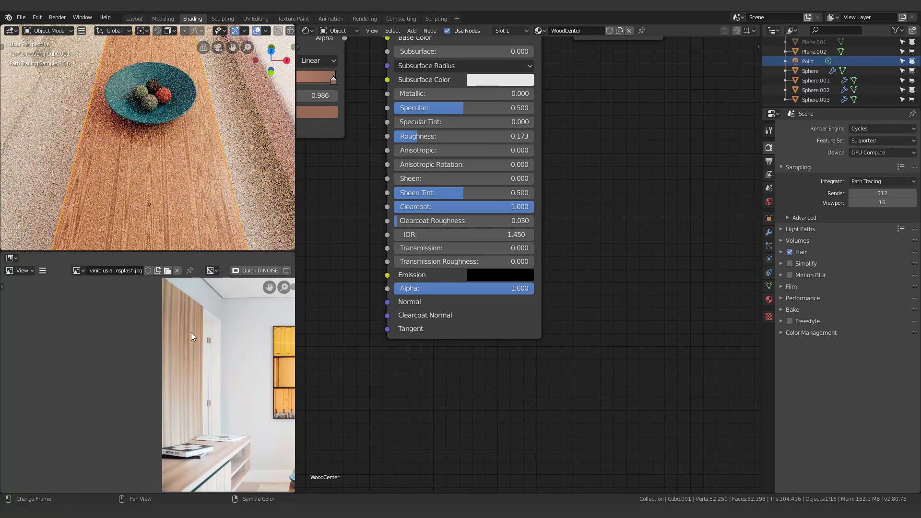
# - Examine the wooden table and bowl up close in the reference photo beside the render preview
pyautogui.moveTo(241, 375)
pyautogui.mouseDown(button='middle')
pyautogui.moveTo(112, 245)
pyautogui.moveTo(62, 439)
pyautogui.mouseUp(button='middle')
pyautogui.moveTo(140, 287); pyautogui.dragTo(197, 395, button='middle')
pyautogui.scroll(6, 194, 398)
pyautogui.keyDown('shift'); pyautogui.moveTo(255, 342); pyautogui.dragTo(118, 382, button='middle'); pyautogui.keyUp('shift')
pyautogui.scroll(2, 118, 383)
pyautogui.keyDown('shift'); pyautogui.moveTo(177, 341); pyautogui.dragTo(131, 447, button='middle'); pyautogui.keyUp('shift')
pyautogui.scroll(-1, 155, 425)
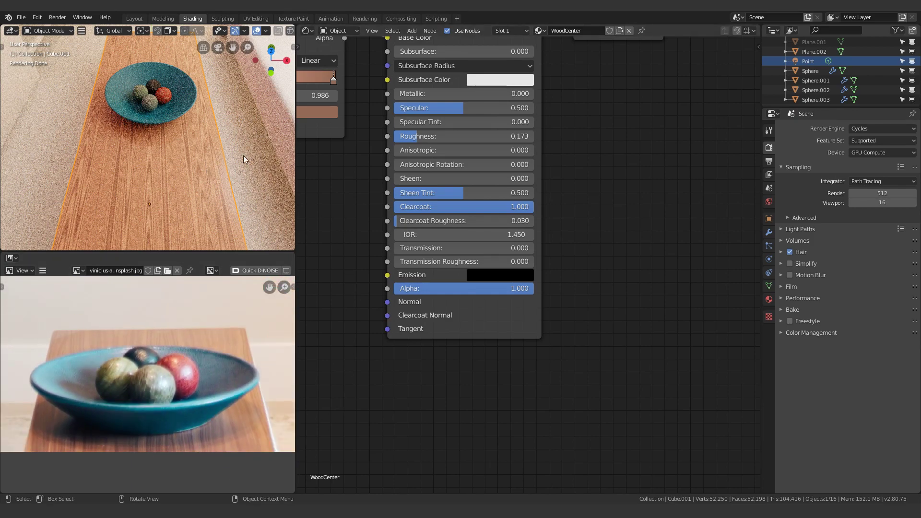
# - Disconnect the Voronoi Texture's Color from the Wave Texture's Vector input and connect it to the Wave Texture's Scale input instead
pyautogui.moveTo(379, 186); pyautogui.dragTo(521, 333, button='middle')
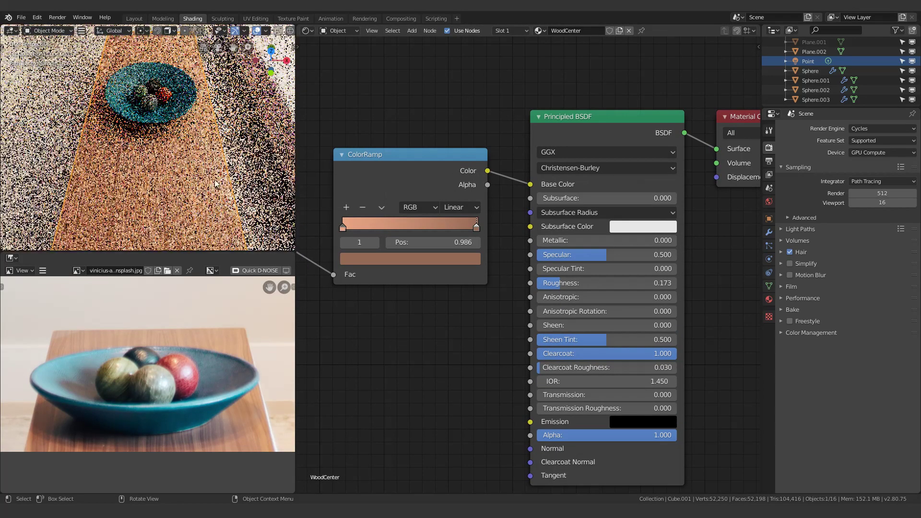
pyautogui.moveTo(342, 312); pyautogui.dragTo(745, 272, button='middle')
pyautogui.moveTo(439, 335); pyautogui.dragTo(488, 315, button='middle')
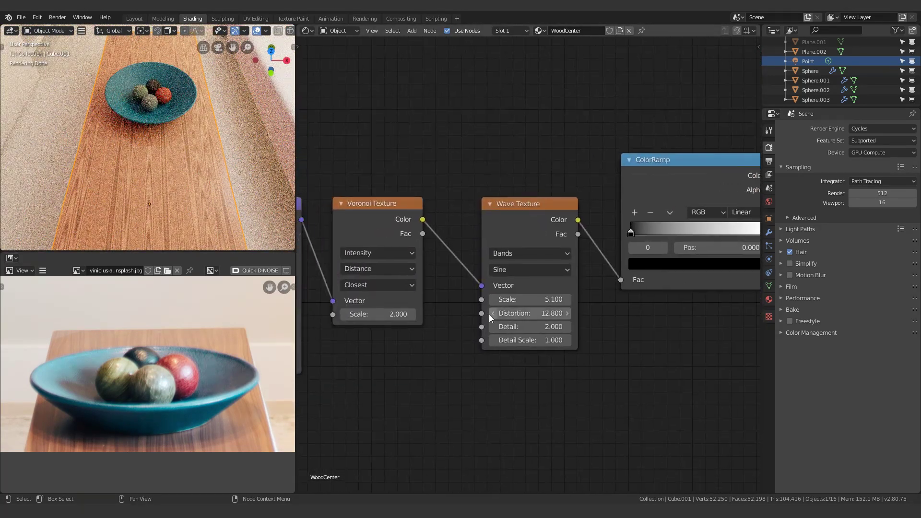
pyautogui.scroll(3, 408, 256)
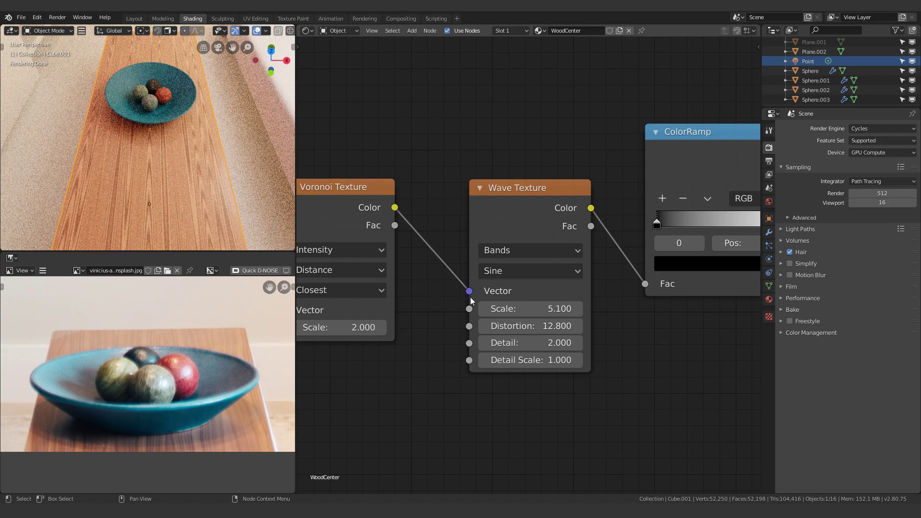
pyautogui.moveTo(474, 291); pyautogui.dragTo(447, 260)
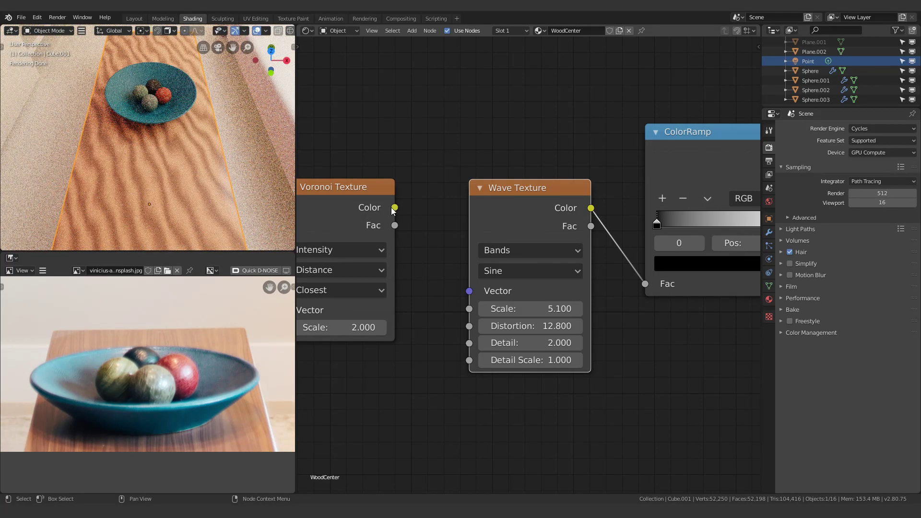
pyautogui.moveTo(393, 208); pyautogui.dragTo(403, 223)
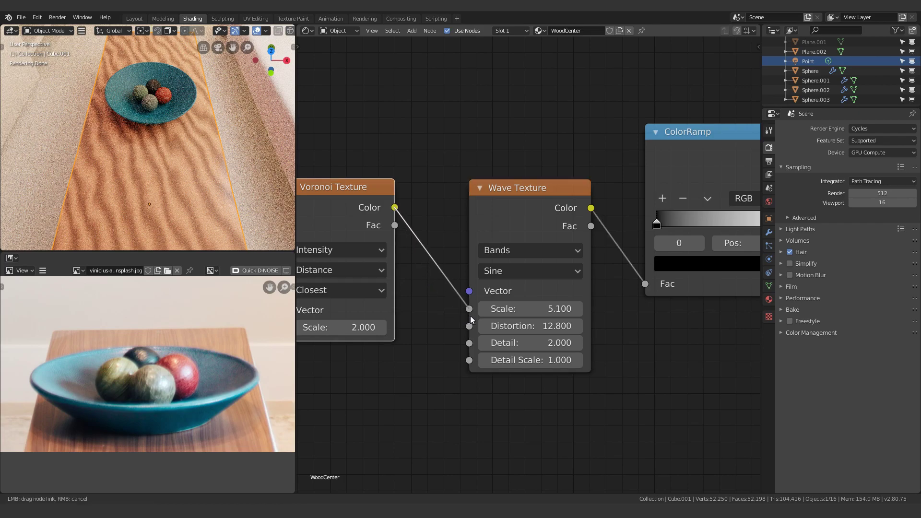
pyautogui.moveTo(472, 310); pyautogui.dragTo(472, 309)
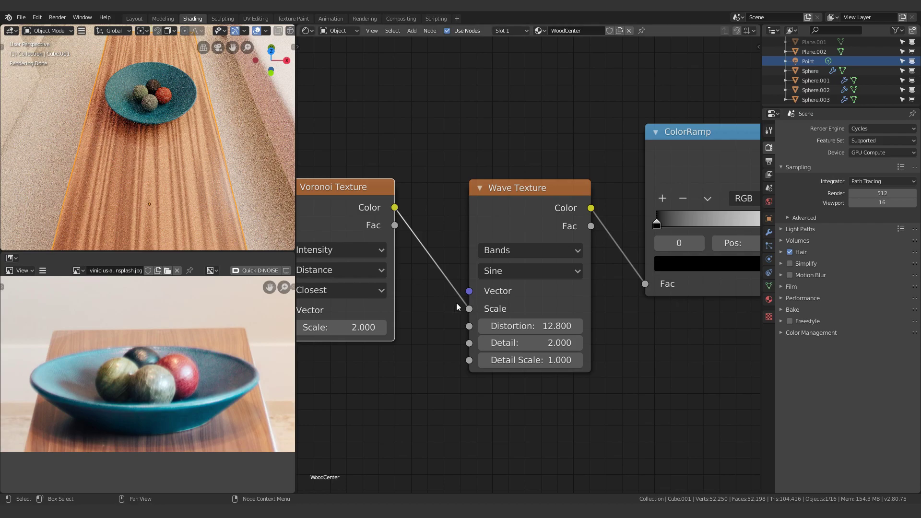
pyautogui.moveTo(471, 310)
pyautogui.mouseDown()
pyautogui.moveTo(469, 291)
pyautogui.moveTo(469, 308)
pyautogui.mouseUp()
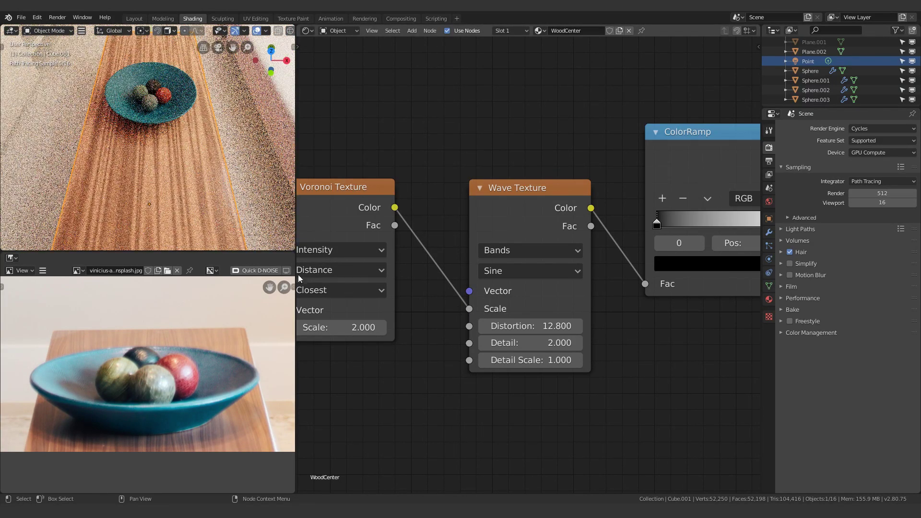
# - Preview the black-and-white ColorRamp and the brown ColorRamp alternately on the table with the emission viewer
pyautogui.moveTo(576, 143); pyautogui.dragTo(403, 109, button='middle')
pyautogui.scroll(4, 497, 201)
pyautogui.moveTo(491, 242); pyautogui.dragTo(341, 365, button='middle')
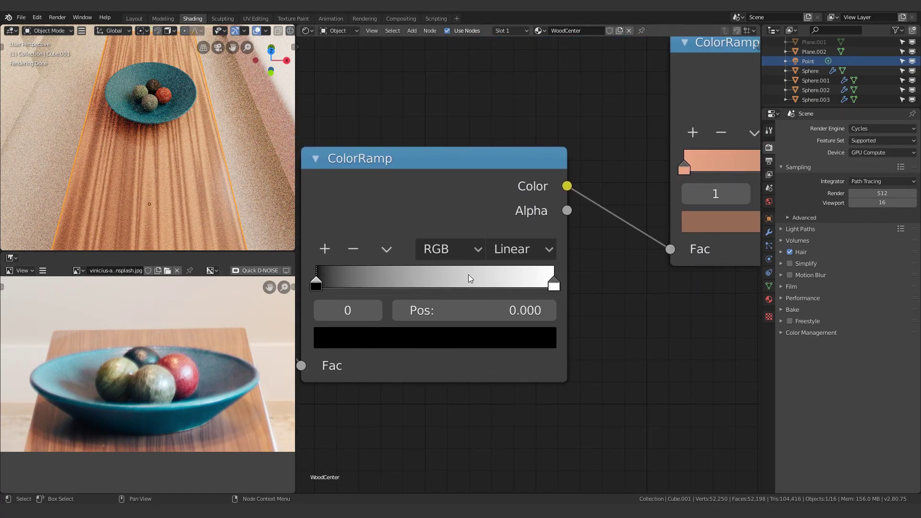
pyautogui.moveTo(578, 236); pyautogui.dragTo(460, 274, button='middle')
pyautogui.keyDown('ctrl'); pyautogui.keyDown('shift'); pyautogui.click(350, 214); pyautogui.keyUp('shift'); pyautogui.keyUp('ctrl')
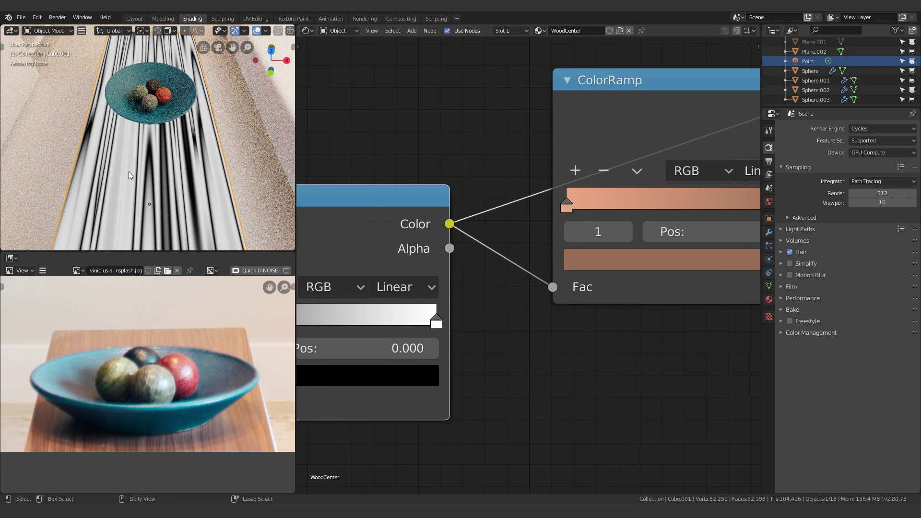
pyautogui.keyDown('ctrl'); pyautogui.keyDown('shift'); pyautogui.click(583, 147); pyautogui.keyUp('shift'); pyautogui.keyUp('ctrl')
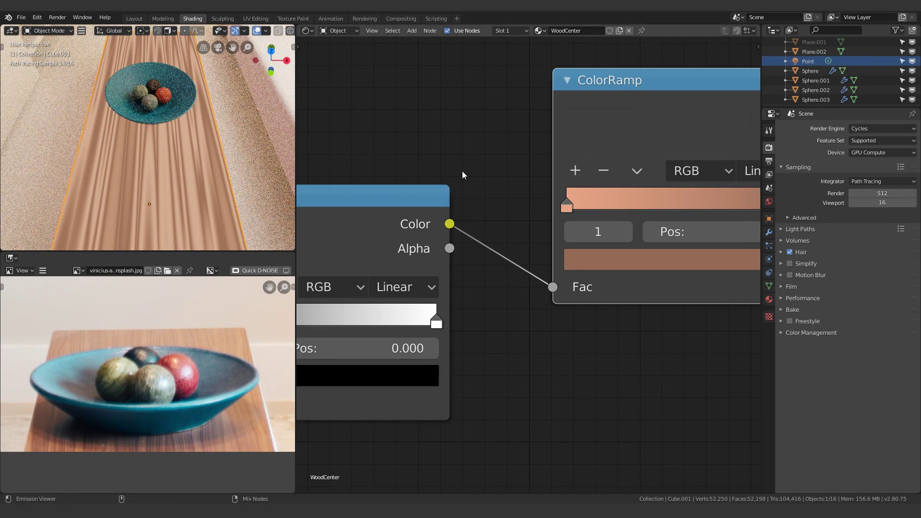
pyautogui.scroll(-3, 462, 174)
pyautogui.moveTo(410, 234); pyautogui.dragTo(506, 233, button='middle')
pyautogui.keyDown('ctrl'); pyautogui.keyDown('shift'); pyautogui.click(389, 241); pyautogui.keyUp('shift'); pyautogui.keyUp('ctrl')
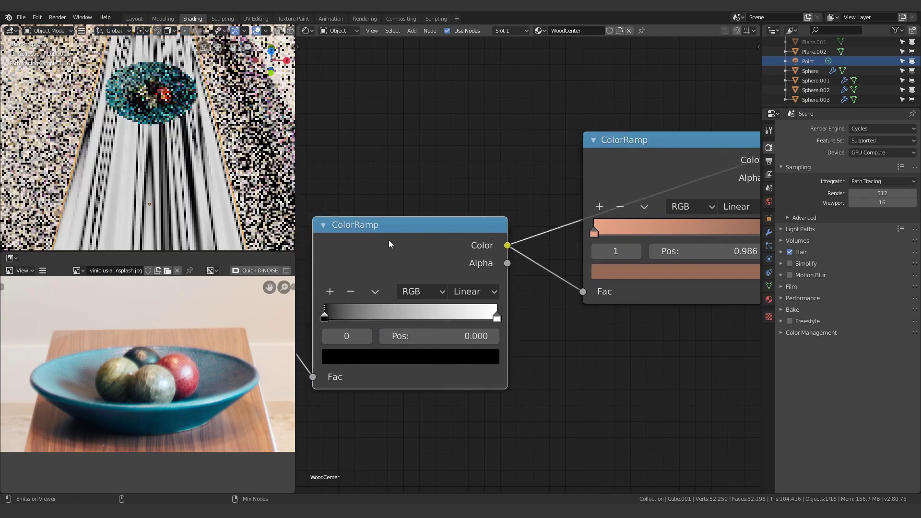
pyautogui.moveTo(591, 176); pyautogui.dragTo(493, 214, button='middle')
pyautogui.keyDown('ctrl'); pyautogui.keyDown('shift'); pyautogui.click(565, 211); pyautogui.keyUp('shift'); pyautogui.keyUp('ctrl')
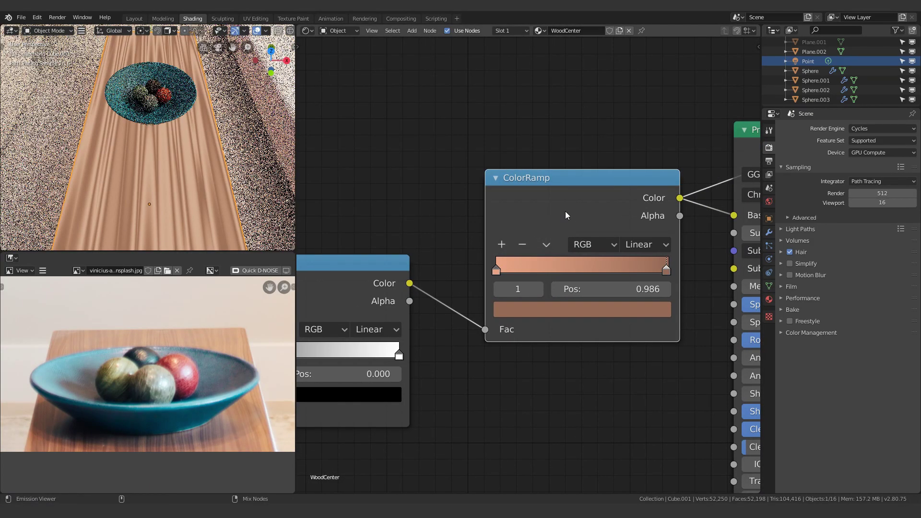
# - Add a middle stop to the brown ColorRamp and give it the light color sampled from the first stop
pyautogui.moveTo(565, 211); pyautogui.dragTo(429, 204, button='middle')
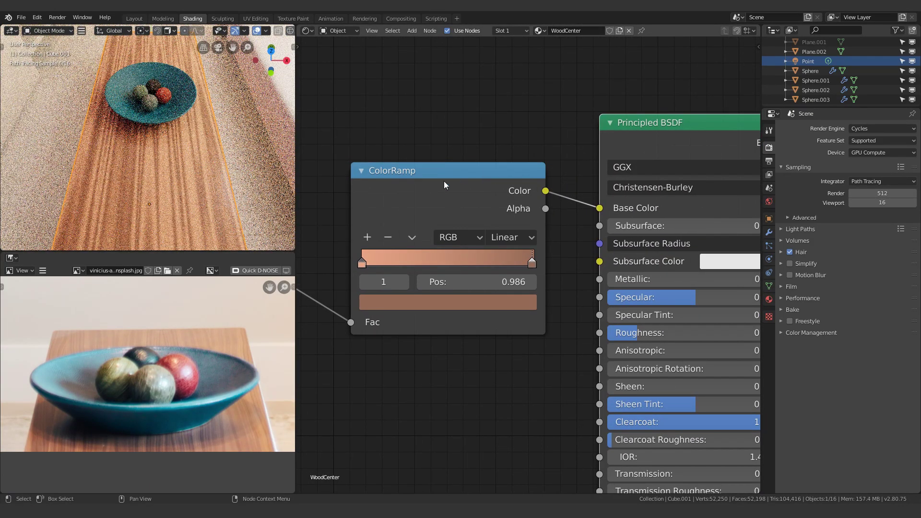
pyautogui.scroll(2, 432, 216)
pyautogui.moveTo(385, 339); pyautogui.dragTo(492, 335, button='middle')
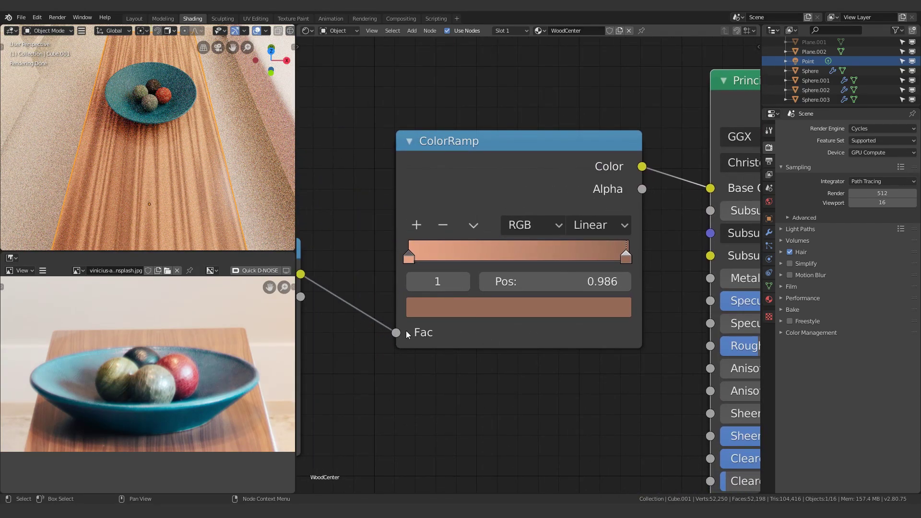
pyautogui.scroll(1, 413, 327)
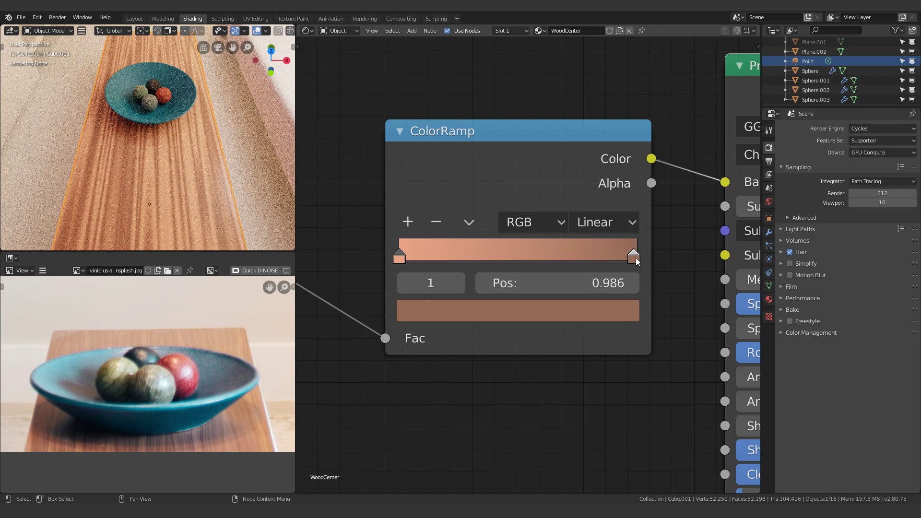
pyautogui.click(407, 224)
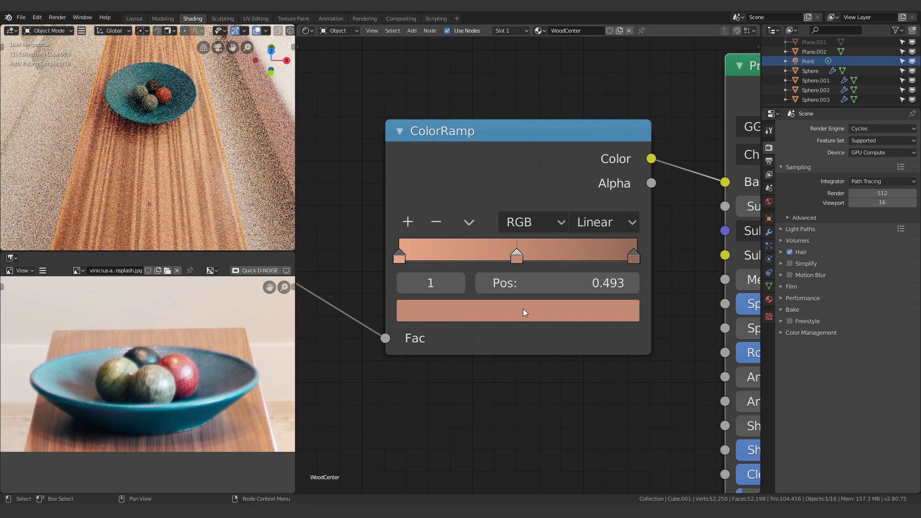
pyautogui.click(523, 310)
pyautogui.click(527, 215)
pyautogui.click(399, 255)
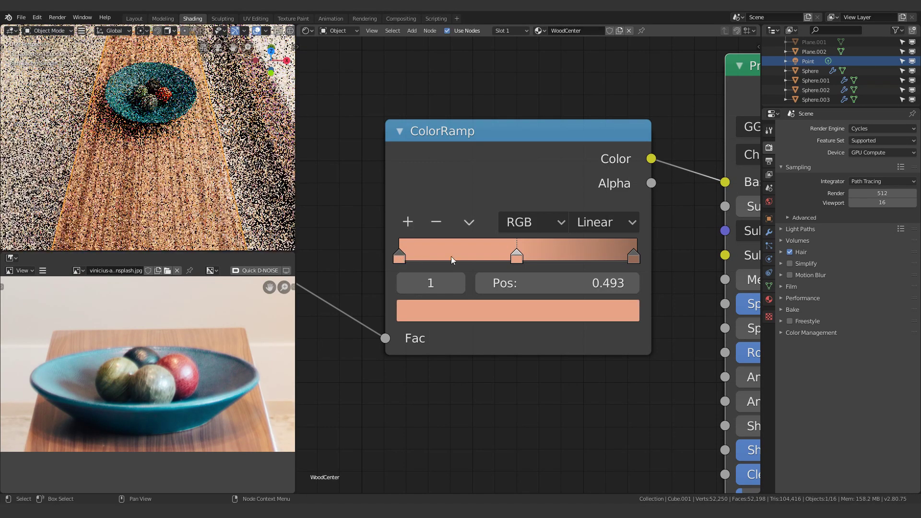
# - Move the light middle stop and the dark end stop of the brown ColorRamp close to the start of the gradient
pyautogui.moveTo(516, 255); pyautogui.dragTo(411, 262)
pyautogui.click(633, 258)
pyautogui.moveTo(590, 259); pyautogui.dragTo(446, 259)
pyautogui.click(518, 309)
pyautogui.hotkey('ctrl', 'z')
pyautogui.hotkey('shift', 'd')
pyautogui.scroll(-15, 575, 288)
pyautogui.click(631, 294)
pyautogui.hotkey('ctrl', 'z')
# - Add another stop to the brown ColorRamp and space the alternating light and dark stops, with the second stop at position 0.086
pyautogui.scroll(15, 493, 271)
pyautogui.moveTo(493, 272); pyautogui.dragTo(534, 276, button='middle')
pyautogui.click(449, 226)
pyautogui.moveTo(477, 261); pyautogui.dragTo(532, 261)
pyautogui.moveTo(485, 261)
pyautogui.mouseDown()
pyautogui.moveTo(502, 263)
pyautogui.moveTo(483, 262)
pyautogui.mouseUp()
pyautogui.moveTo(452, 262); pyautogui.dragTo(461, 262)
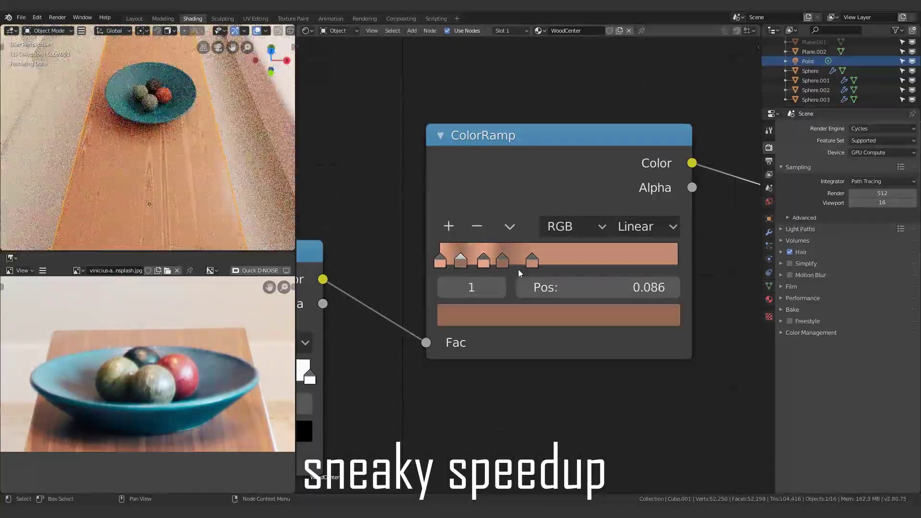
# - Move the last stop to the end of the brown ColorRamp and recolor it with a tone sampled from a neighboring stop
pyautogui.moveTo(529, 263); pyautogui.dragTo(681, 264)
pyautogui.click(538, 309)
pyautogui.click(630, 226)
pyautogui.click(483, 262)
# - Add a stop to the brown ColorRamp in a sampled dark brown and reposition the stops to vary the grain bands
pyautogui.click(449, 226)
pyautogui.click(619, 311)
pyautogui.click(630, 226)
pyautogui.click(503, 263)
pyautogui.moveTo(462, 262); pyautogui.dragTo(488, 262)
pyautogui.moveTo(455, 263); pyautogui.dragTo(559, 261)
# - Add another stop in a sampled dark brown to the brown ColorRamp, plus one more stop at position 0.733
pyautogui.click(449, 226)
pyautogui.click(602, 313)
pyautogui.click(625, 216)
pyautogui.click(496, 263)
pyautogui.keyDown('ctrl'); pyautogui.click(614, 262); pyautogui.keyUp('ctrl')
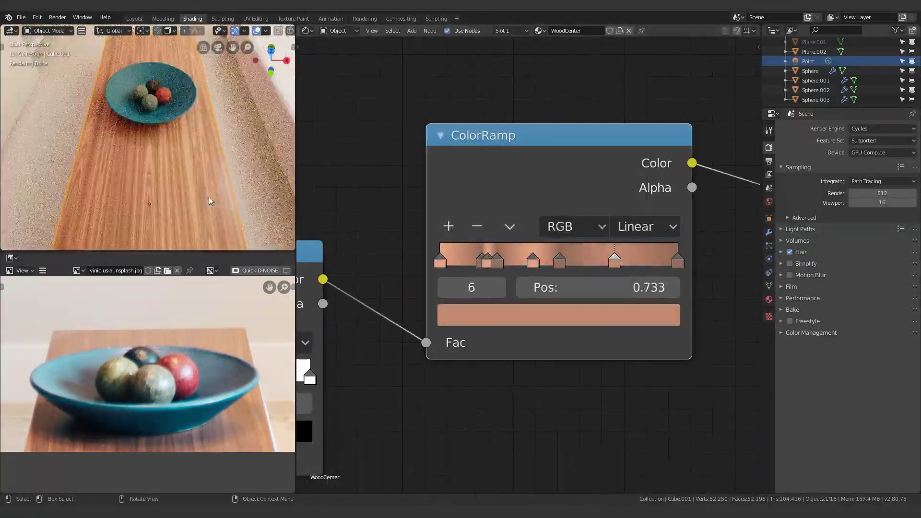
# - Set the second stop of the brown ColorRamp to position 0.164, checking the grain in a closer tabletop preview
pyautogui.scroll(-1, 206, 187)
pyautogui.scroll(3, 199, 206)
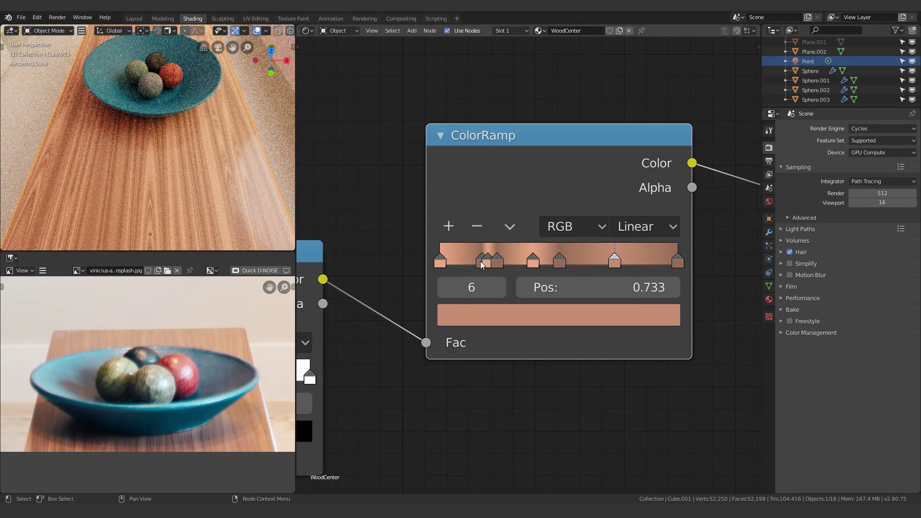
pyautogui.click(479, 261)
pyautogui.click(495, 262)
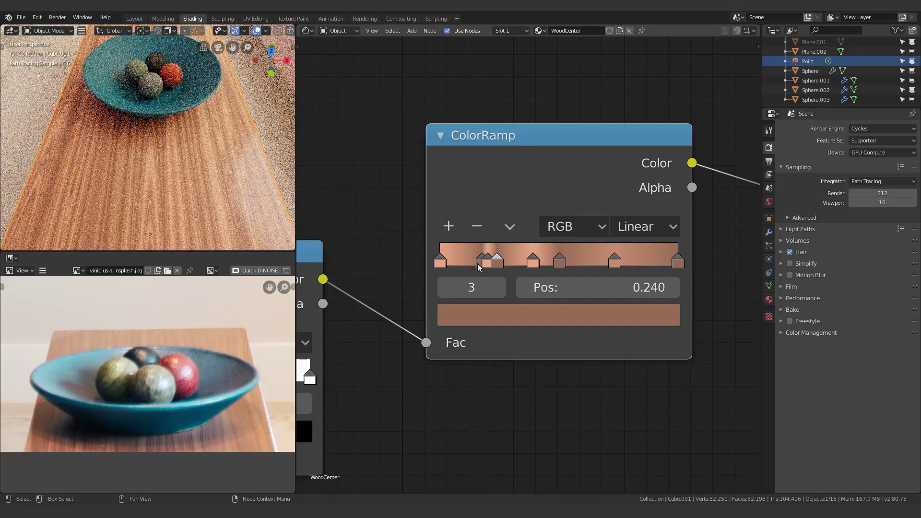
pyautogui.click(479, 264)
pyautogui.moveTo(478, 267); pyautogui.dragTo(477, 265)
pyautogui.scroll(-2, 384, 353)
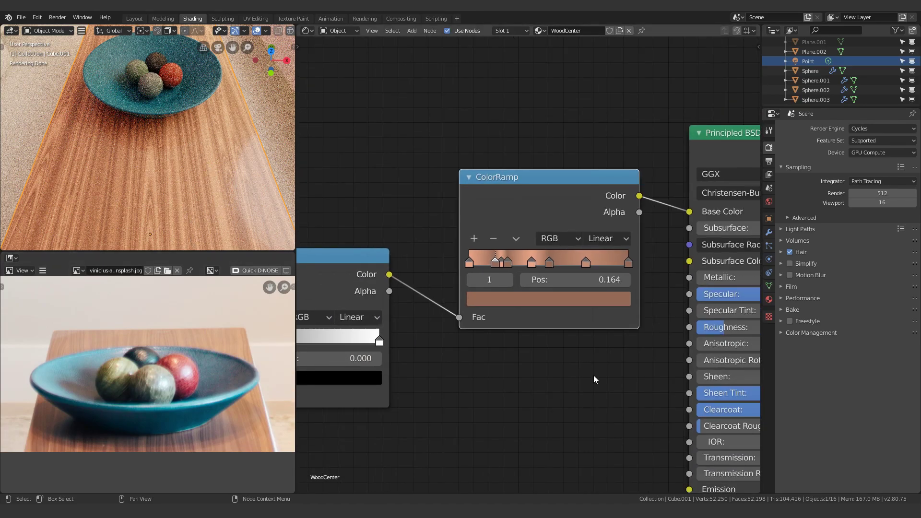
# - Compare the tabletop's reflections with the Principled BSDF Clearcoat at 0 and back at 1
pyautogui.moveTo(594, 380); pyautogui.dragTo(364, 279, button='middle')
pyautogui.scroll(2, 390, 279)
pyautogui.moveTo(599, 333); pyautogui.dragTo(427, 333)
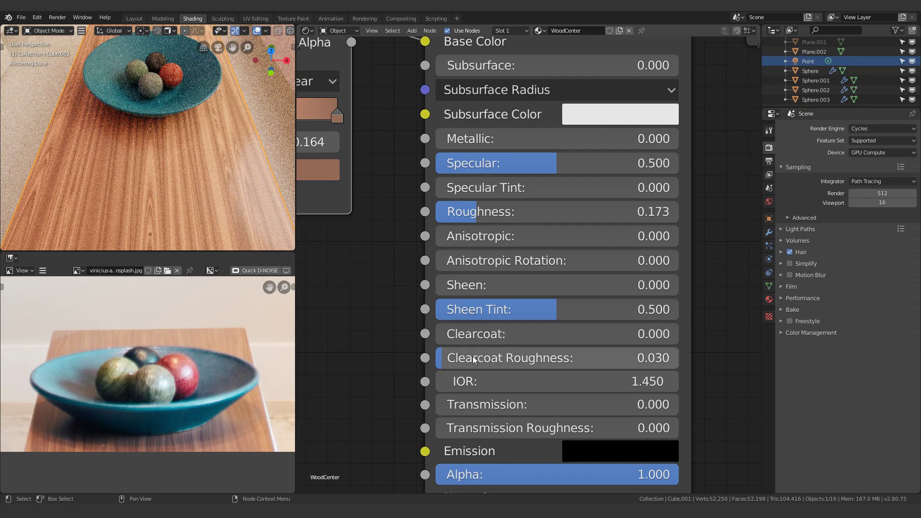
pyautogui.moveTo(465, 337); pyautogui.dragTo(676, 336)
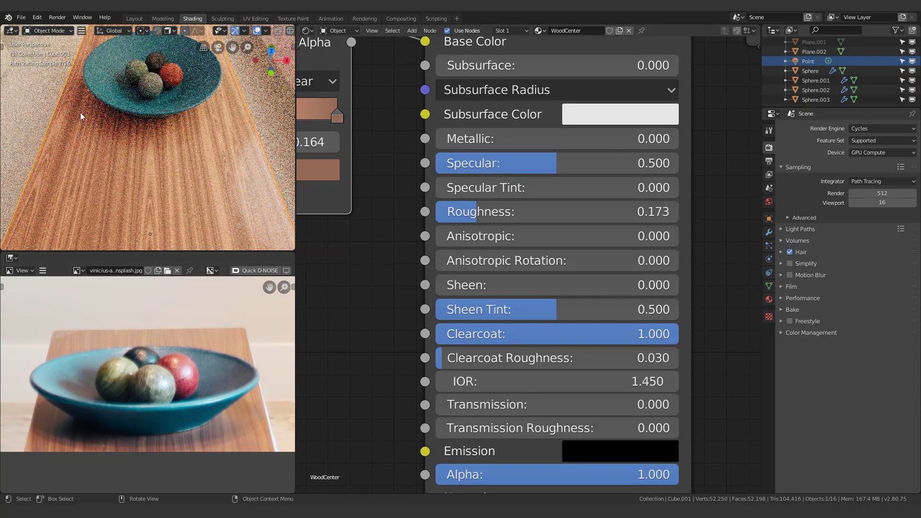
pyautogui.moveTo(385, 244); pyautogui.dragTo(452, 301, button='middle')
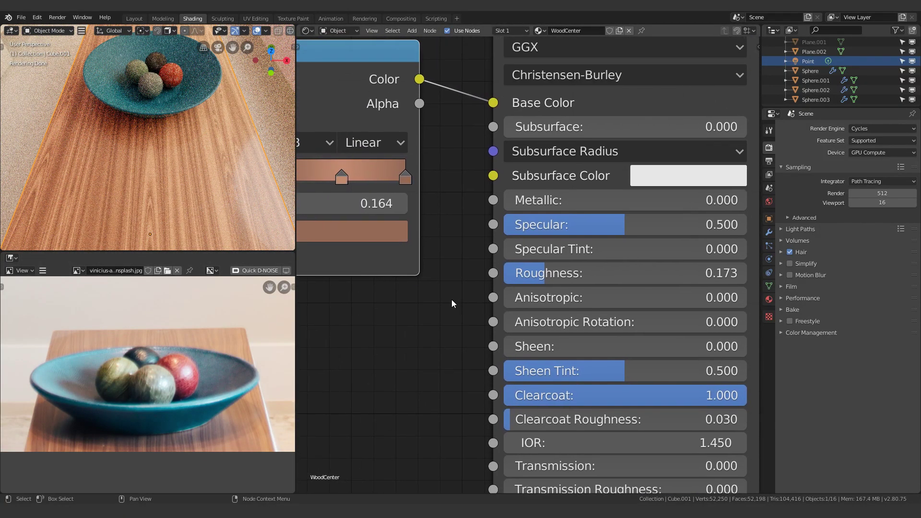
pyautogui.scroll(-3, 385, 334)
pyautogui.scroll(-1, 385, 339)
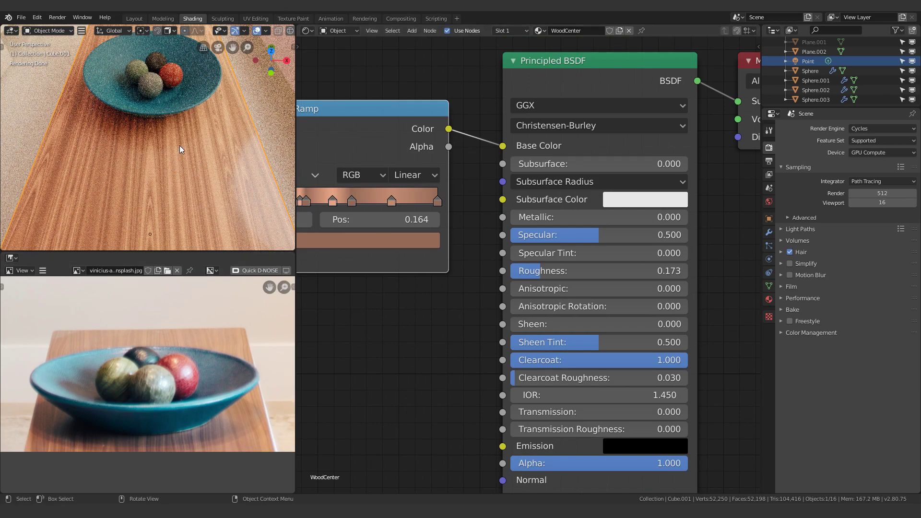
# - Check the table and bowl through the scene camera against the reference photo
pyautogui.click(180, 119)
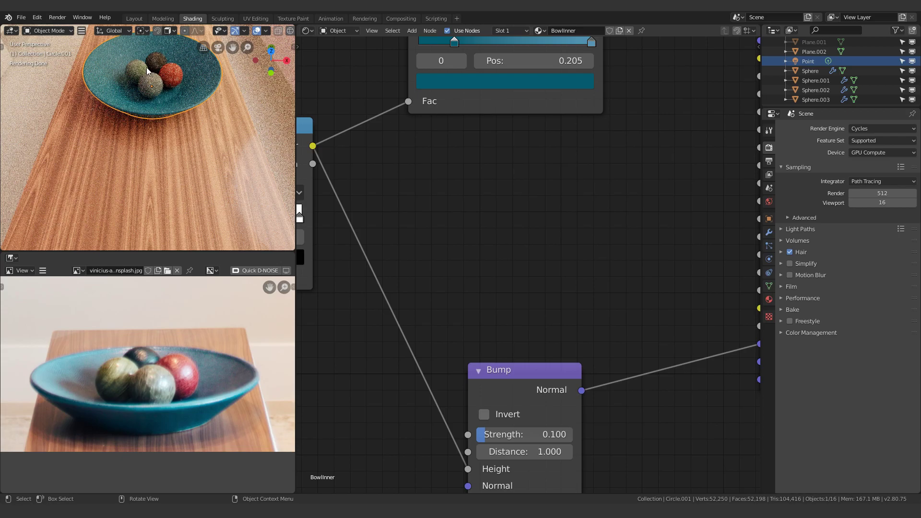
pyautogui.keyDown('shift'); pyautogui.moveTo(180, 122); pyautogui.dragTo(207, 199, button='middle'); pyautogui.keyUp('shift')
pyautogui.press('KP_0')
pyautogui.click(163, 187)
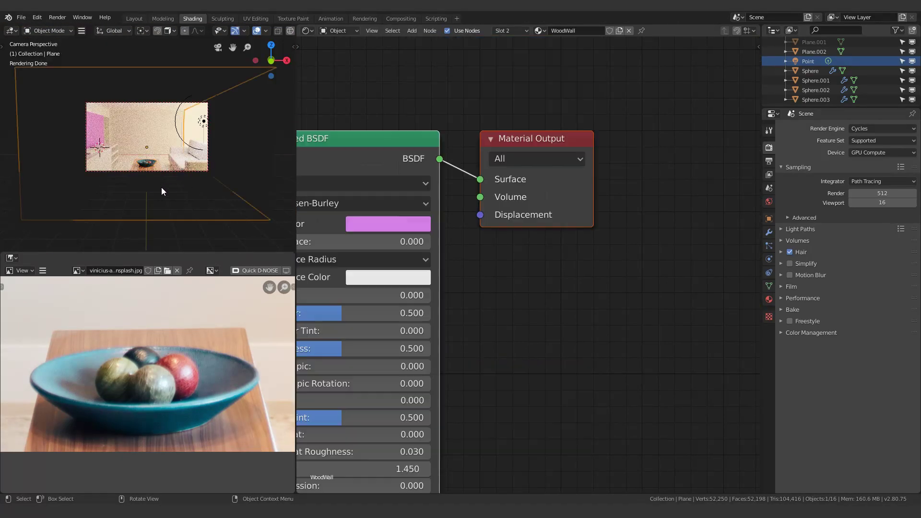
pyautogui.scroll(5, 145, 201)
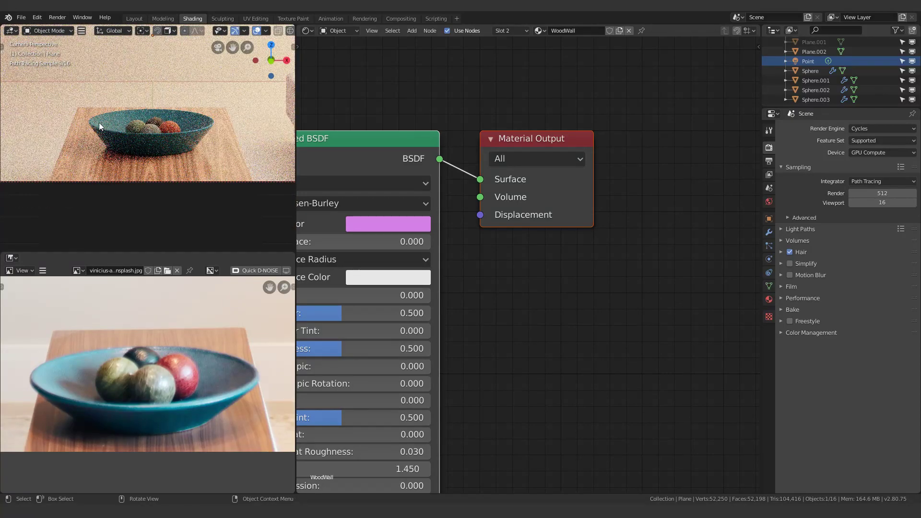
pyautogui.scroll(8, 111, 121)
pyautogui.keyDown('shift'); pyautogui.moveTo(85, 106); pyautogui.dragTo(172, 73, button='middle'); pyautogui.keyUp('shift')
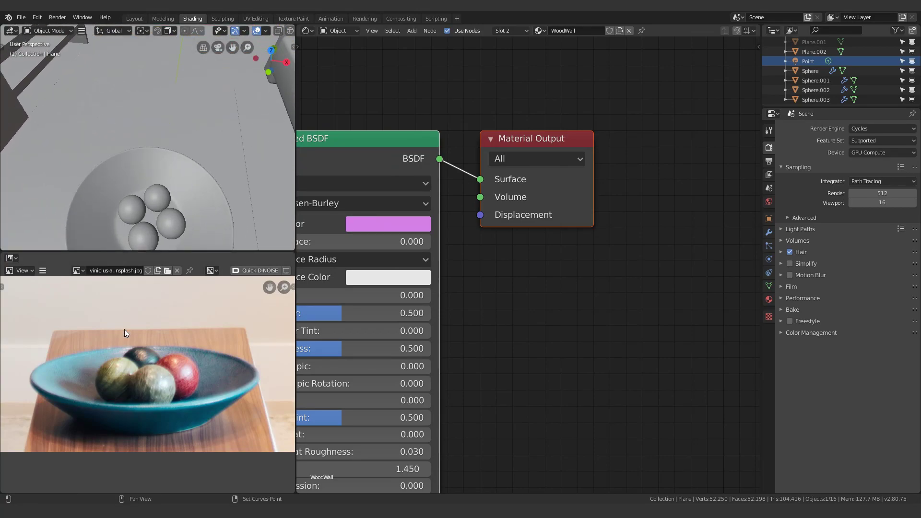
# - Examine the balls and the bowl's inner surface up close in the rendered preview
pyautogui.scroll(6, 151, 228)
pyautogui.moveTo(151, 228)
pyautogui.keyDown('shift'); pyautogui.mouseDown(button='middle')
pyautogui.moveTo(130, 174)
pyautogui.moveTo(153, 111)
pyautogui.mouseUp(button='middle'); pyautogui.keyUp('shift')
pyautogui.press('z')
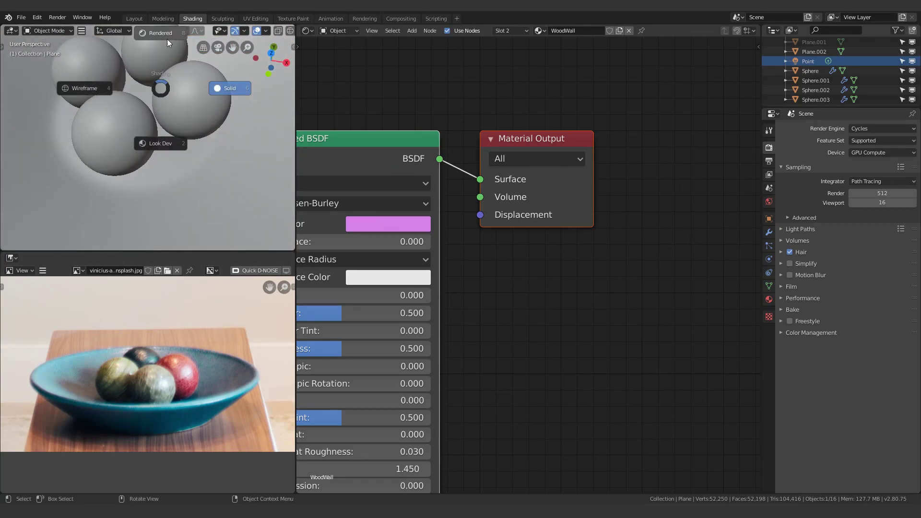
pyautogui.click(168, 41)
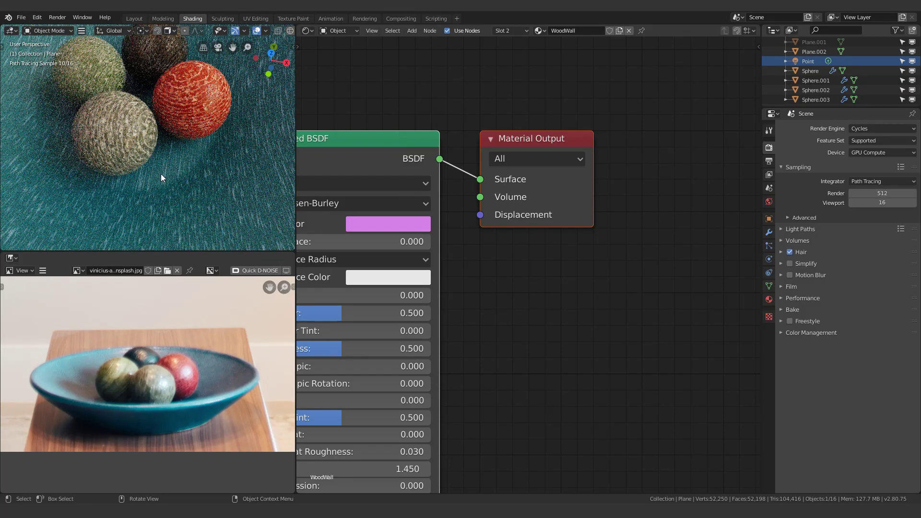
# - Inspect the bowl's inner faces in Edit Mode by selecting them, clear the selection and return to Object Mode in solid shading
pyautogui.click(173, 161)
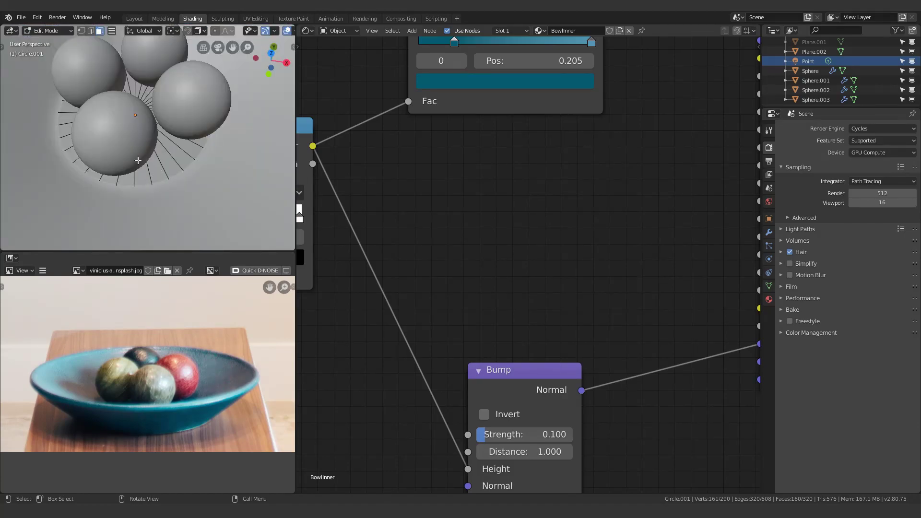
pyautogui.moveTo(138, 160); pyautogui.dragTo(130, 146, button='middle')
pyautogui.keyDown('shift'); pyautogui.moveTo(114, 100); pyautogui.dragTo(180, 157); pyautogui.keyUp('shift')
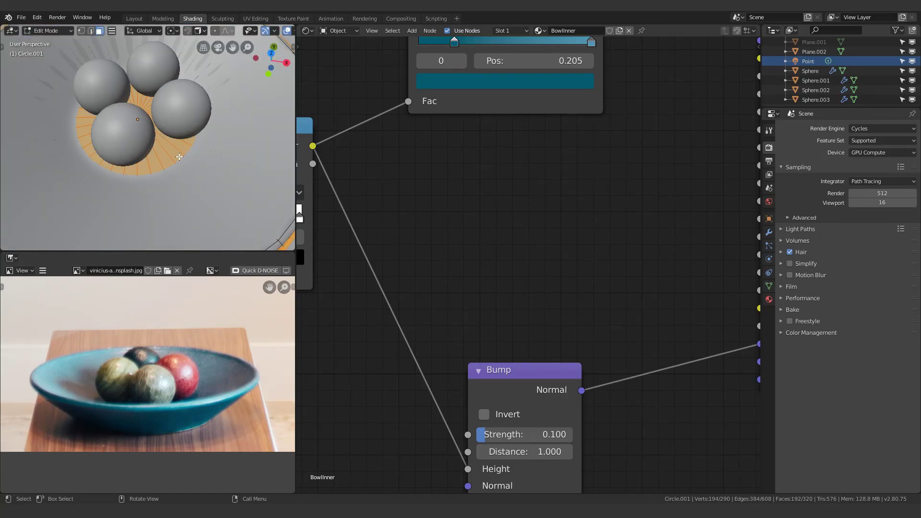
pyautogui.scroll(-4, 166, 154)
pyautogui.moveTo(163, 153); pyautogui.dragTo(152, 128, button='middle')
pyautogui.hotkey('alt', 'a')
pyautogui.press('z')
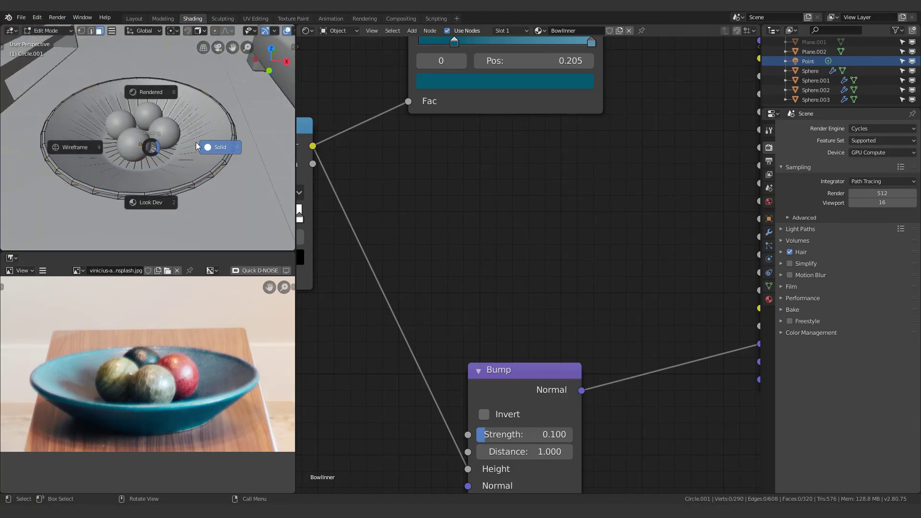
pyautogui.click(207, 145)
pyautogui.press('z')
pyautogui.click(221, 145)
# - Select the room's wall mesh and show its whole WoodWall material beside a rendered preview of the pink wall panel
pyautogui.moveTo(200, 159); pyautogui.dragTo(175, 149, button='middle')
pyautogui.scroll(-6, 163, 172)
pyautogui.keyDown('shift'); pyautogui.moveTo(142, 156); pyautogui.dragTo(275, 197, button='middle'); pyautogui.keyUp('shift')
pyautogui.moveTo(237, 172); pyautogui.dragTo(230, 101, button='middle')
pyautogui.scroll(-2, 491, 162)
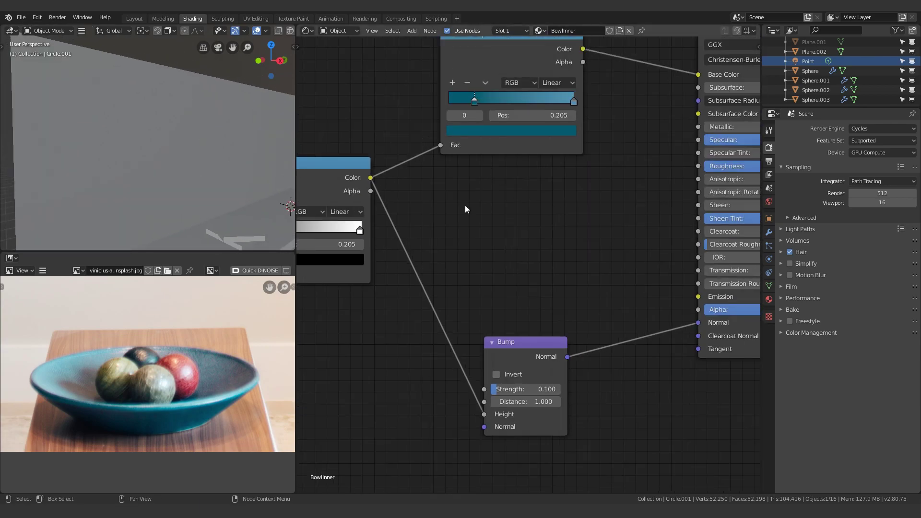
pyautogui.click(218, 171)
pyautogui.press('Home')
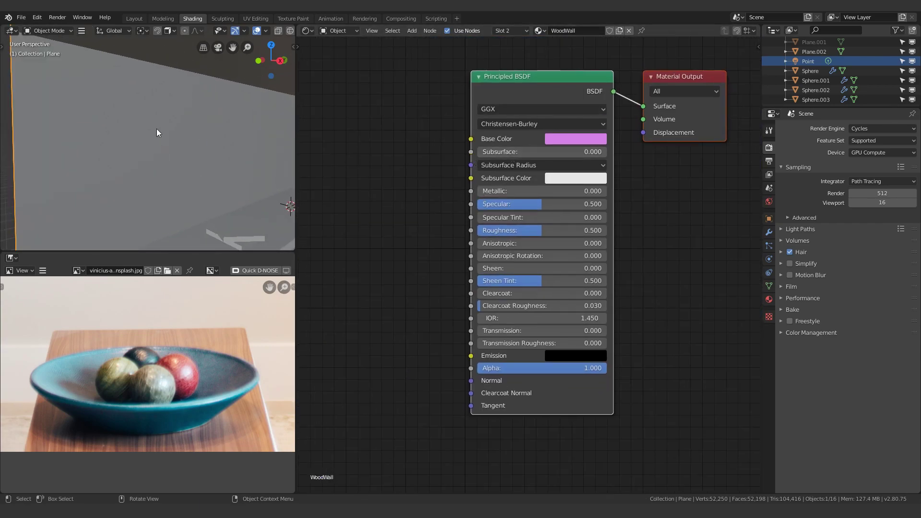
pyautogui.press('z')
pyautogui.click(165, 71)
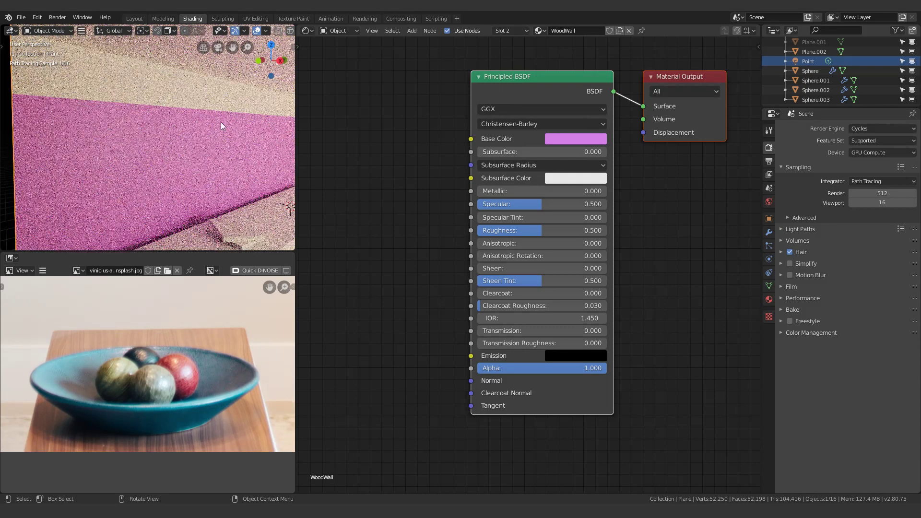
# - Bring the wood wall and cabinet of the reference photo into view beside the rendered wall panel
pyautogui.moveTo(220, 122)
pyautogui.mouseDown(button='middle')
pyautogui.moveTo(236, 117)
pyautogui.moveTo(222, 138)
pyautogui.moveTo(209, 120)
pyautogui.moveTo(214, 145)
pyautogui.mouseUp(button='middle')
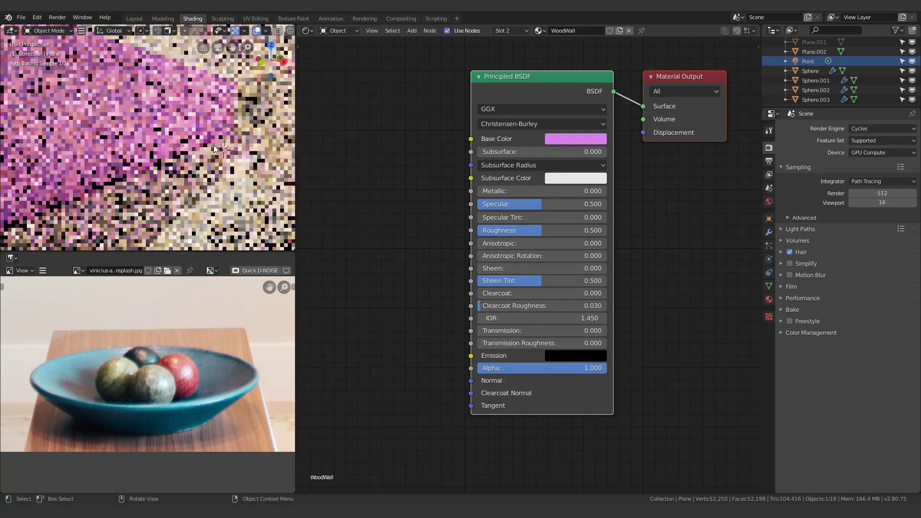
pyautogui.keyDown('ctrl'); pyautogui.moveTo(215, 310); pyautogui.dragTo(45, 447, button='middle'); pyautogui.keyUp('ctrl')
pyautogui.moveTo(468, 30); pyautogui.dragTo(516, 70, button='middle')
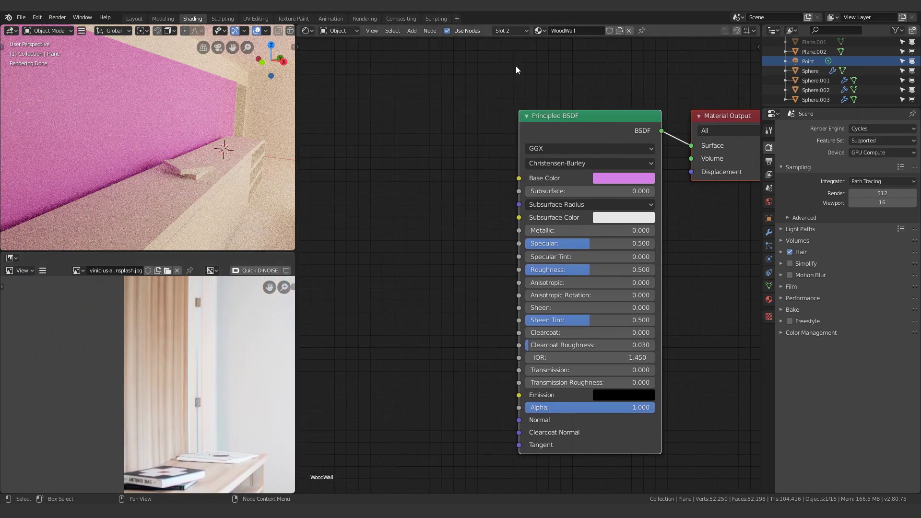
# - Assign the WoodCenter material to the wall panel's slot and make it a single-user copy
pyautogui.click(538, 31)
pyautogui.click(565, 118)
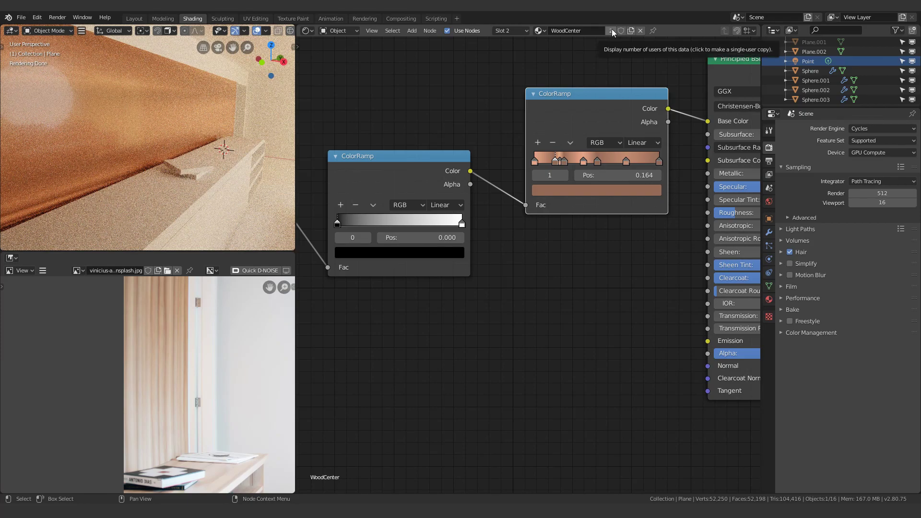
pyautogui.click(612, 30)
pyautogui.click(539, 31)
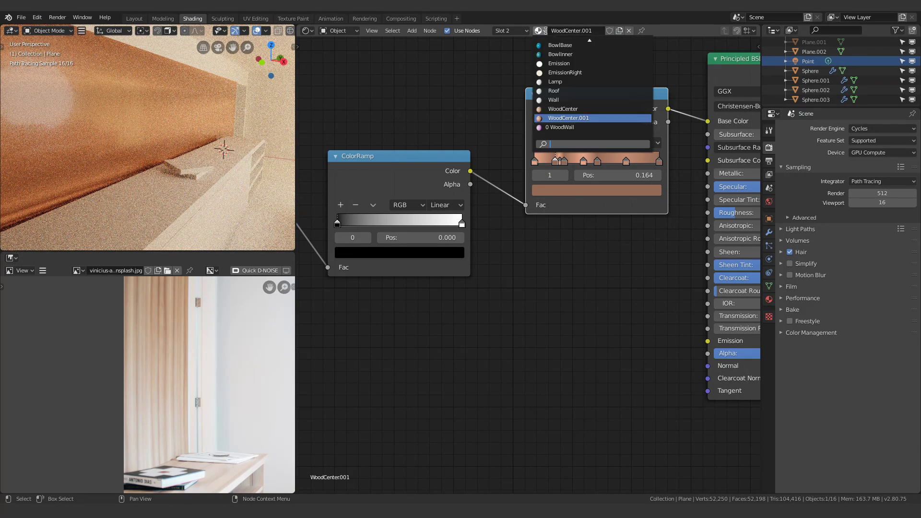
pyautogui.click(571, 118)
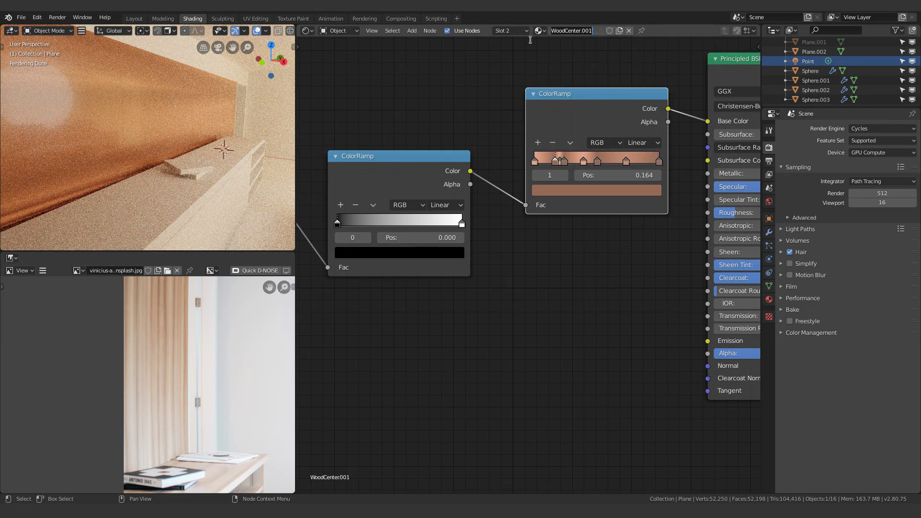
pyautogui.click(514, 73)
# - Open the room mesh in the UV Editing workspace and box-select the wall panel face's UVs
pyautogui.moveTo(452, 127); pyautogui.dragTo(617, 95, button='middle')
pyautogui.scroll(-4, 450, 167)
pyautogui.moveTo(413, 172); pyautogui.dragTo(563, 146, button='middle')
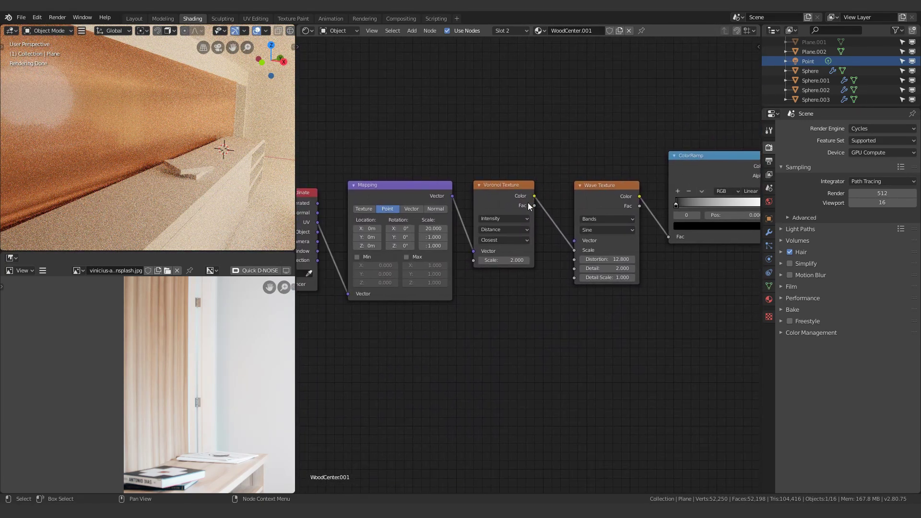
pyautogui.moveTo(453, 307); pyautogui.dragTo(626, 301, button='middle')
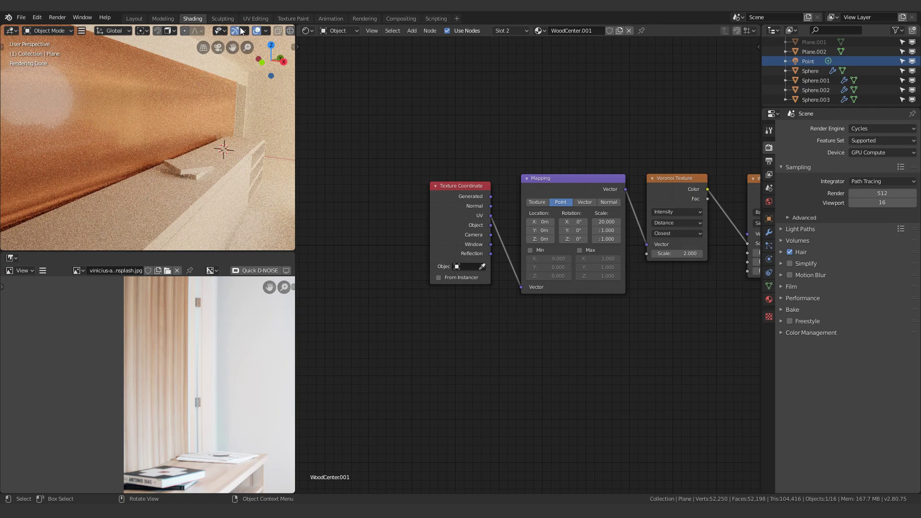
pyautogui.click(256, 18)
pyautogui.moveTo(552, 211)
pyautogui.mouseDown(button='middle')
pyautogui.moveTo(505, 204)
pyautogui.moveTo(537, 180)
pyautogui.moveTo(515, 171)
pyautogui.moveTo(454, 187)
pyautogui.moveTo(604, 160)
pyautogui.mouseUp(button='middle')
pyautogui.scroll(-8, 605, 157)
pyautogui.moveTo(616, 214); pyautogui.dragTo(598, 187, button='middle')
pyautogui.scroll(2, 177, 253)
pyautogui.moveTo(135, 255); pyautogui.dragTo(179, 212, button='middle')
pyautogui.moveTo(113, 136); pyautogui.dragTo(191, 354)
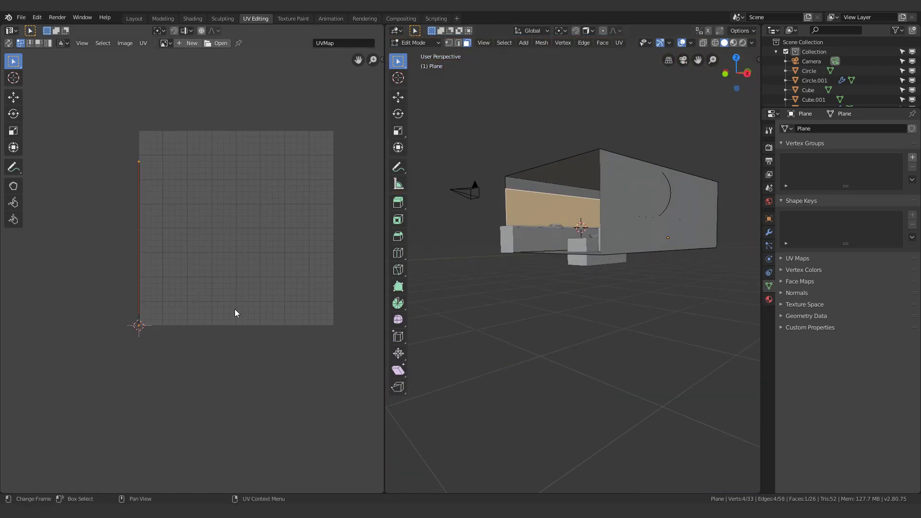
# - Unwrap the wall panel face by projecting its UVs from the right orthographic view, with the viewport in wireframe
pyautogui.moveTo(593, 259)
pyautogui.mouseDown(button='middle')
pyautogui.moveTo(600, 261)
pyautogui.moveTo(581, 266)
pyautogui.mouseUp(button='middle')
pyautogui.press('KP_3')
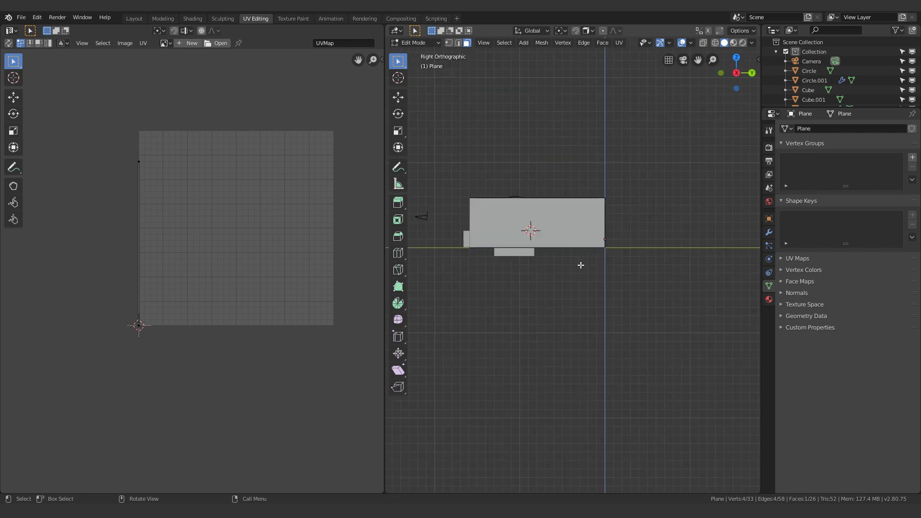
pyautogui.press('z')
pyautogui.click(550, 200)
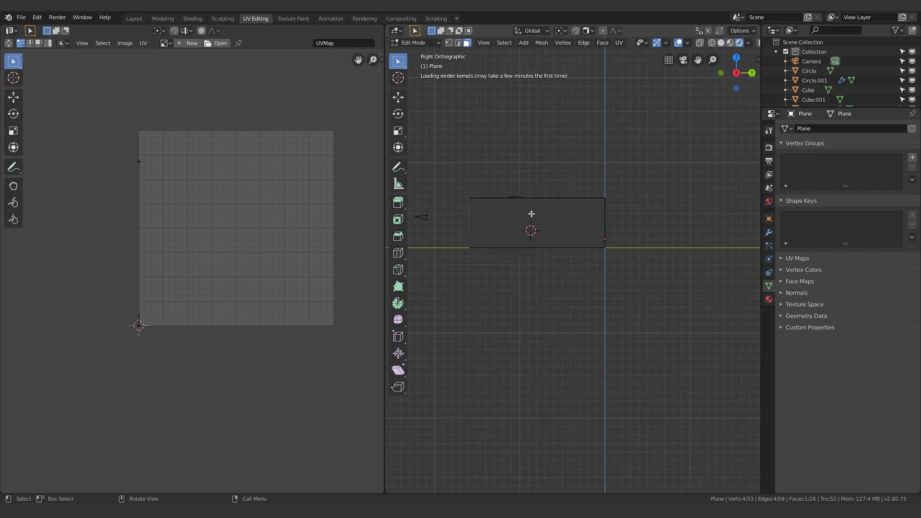
pyautogui.press('z')
pyautogui.click(476, 221)
pyautogui.scroll(5, 476, 221)
pyautogui.keyDown('shift'); pyautogui.moveTo(476, 221); pyautogui.dragTo(660, 301, button='middle'); pyautogui.keyUp('shift')
pyautogui.rightClick(533, 165)
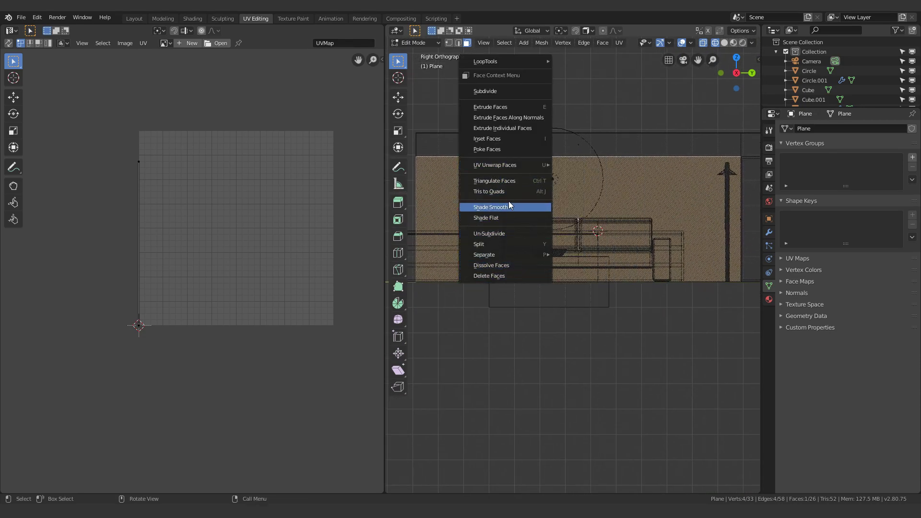
pyautogui.moveTo(520, 162)
pyautogui.click(590, 256)
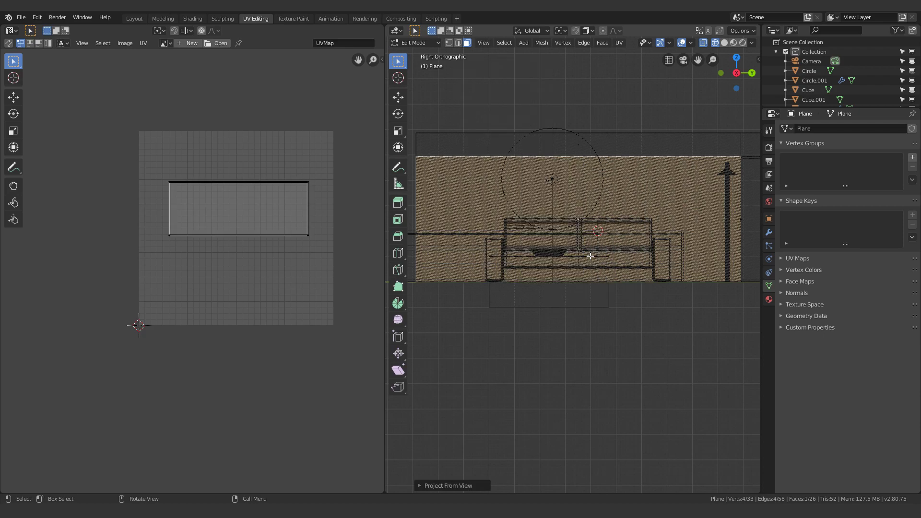
# - Select the panel's projected UVs, then scale and move them to span the UV square's width at its vertical centre
pyautogui.scroll(2, 167, 239)
pyautogui.moveTo(131, 284); pyautogui.dragTo(410, 115)
pyautogui.scroll(-3, 273, 206)
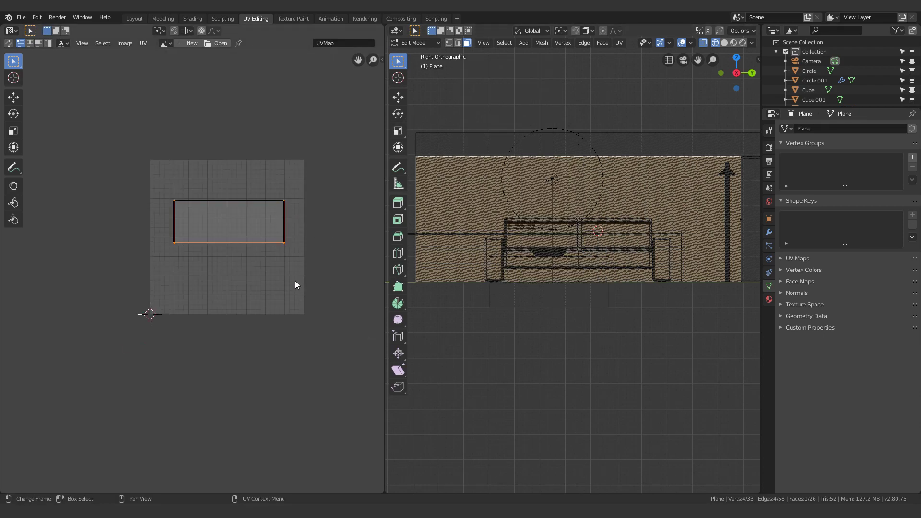
pyautogui.press('s')
pyautogui.click(370, 369)
pyautogui.press('g')
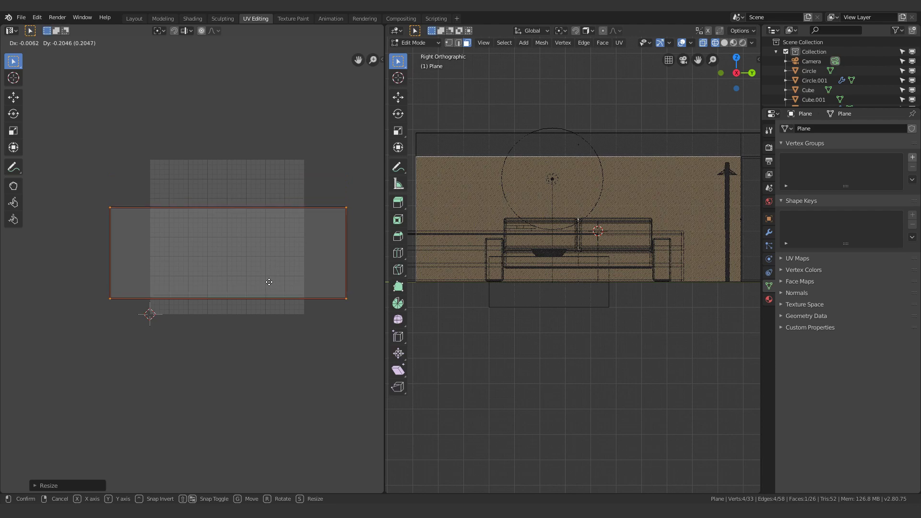
pyautogui.click(268, 263)
pyautogui.press('s')
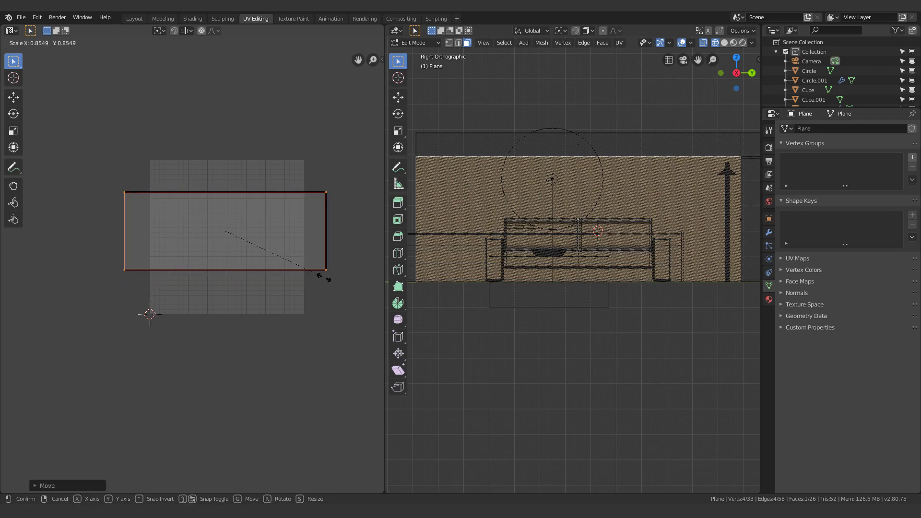
pyautogui.press('Escape')
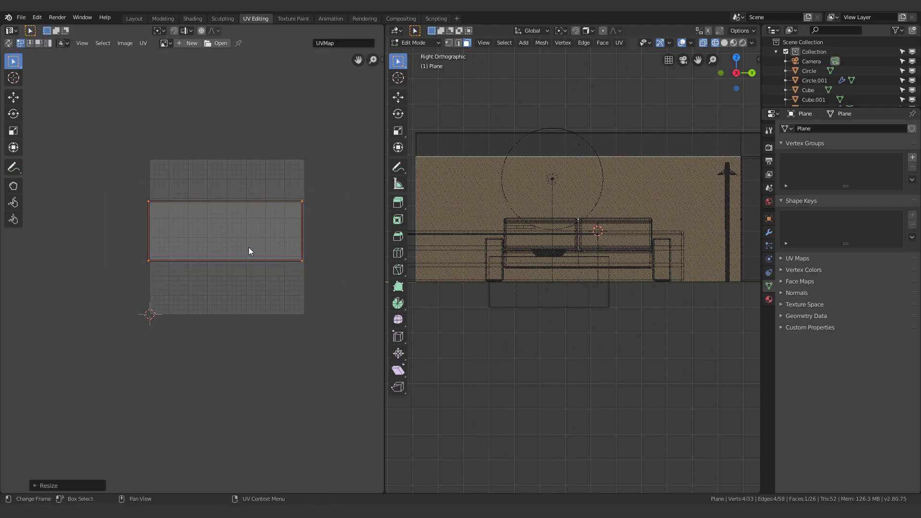
# - Enlarge the panel's UV rectangle to about twice the UV square's width and centre it over the square
pyautogui.press('s')
pyautogui.click(295, 295)
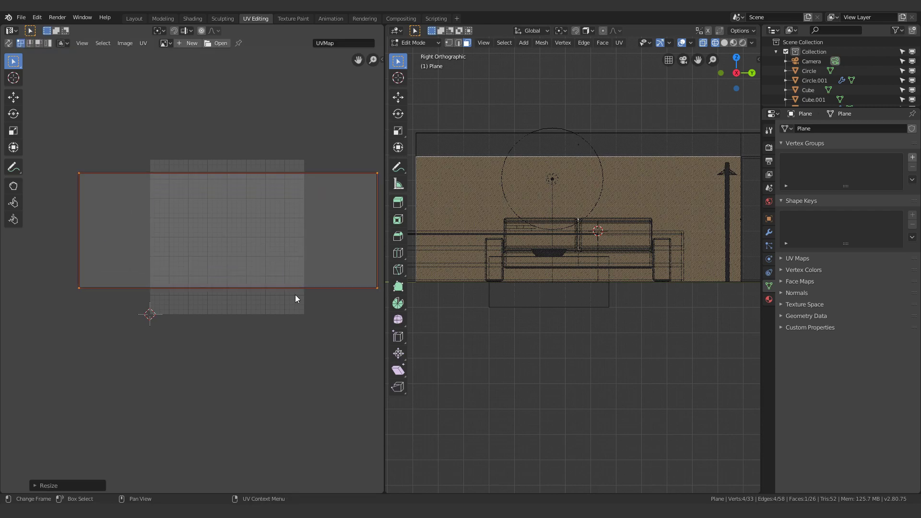
pyautogui.press('s')
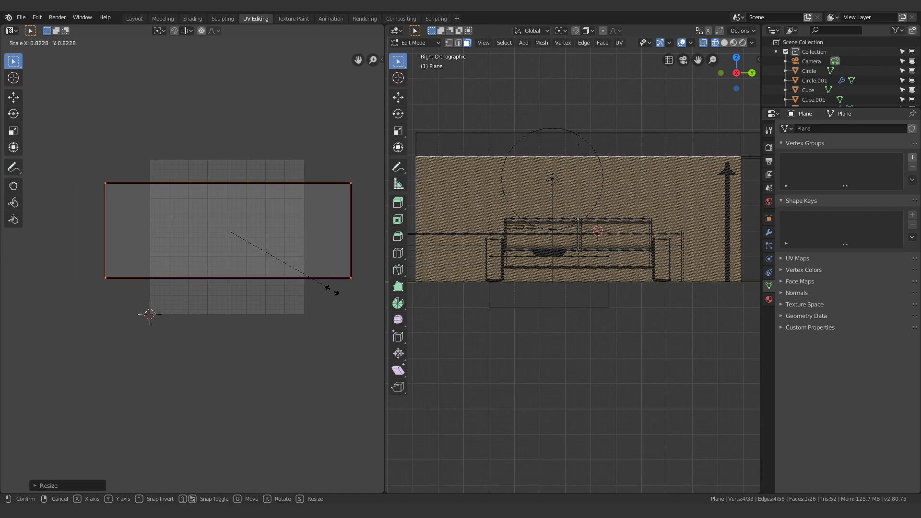
pyautogui.click(360, 320)
pyautogui.press('g')
pyautogui.click(289, 270)
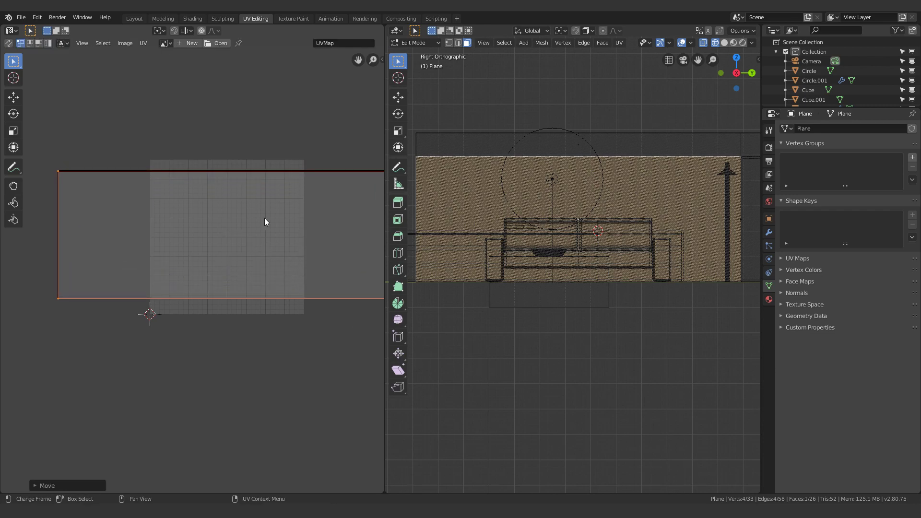
# - Return to the Shading workspace and inspect the wood grain on the wall panel in the rendered preview
pyautogui.click(135, 18)
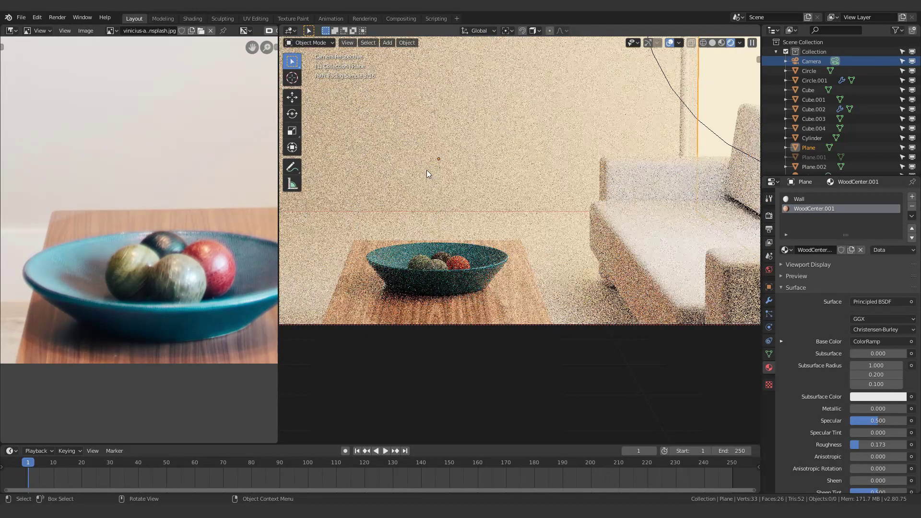
pyautogui.scroll(-3, 426, 169)
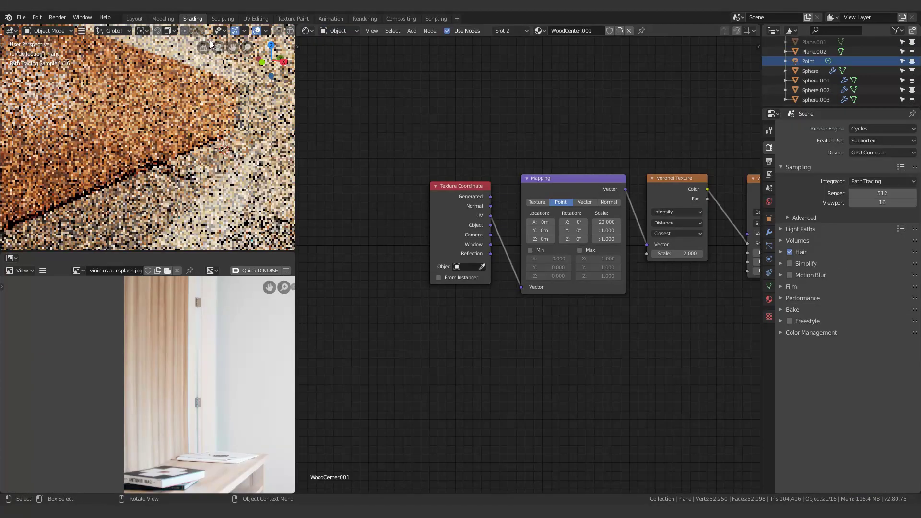
pyautogui.click(192, 18)
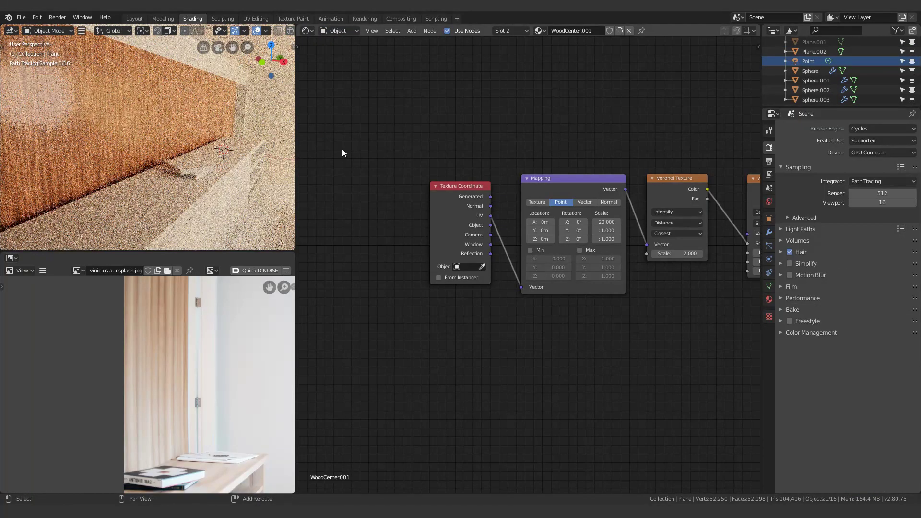
pyautogui.moveTo(157, 130); pyautogui.dragTo(127, 171, button='middle')
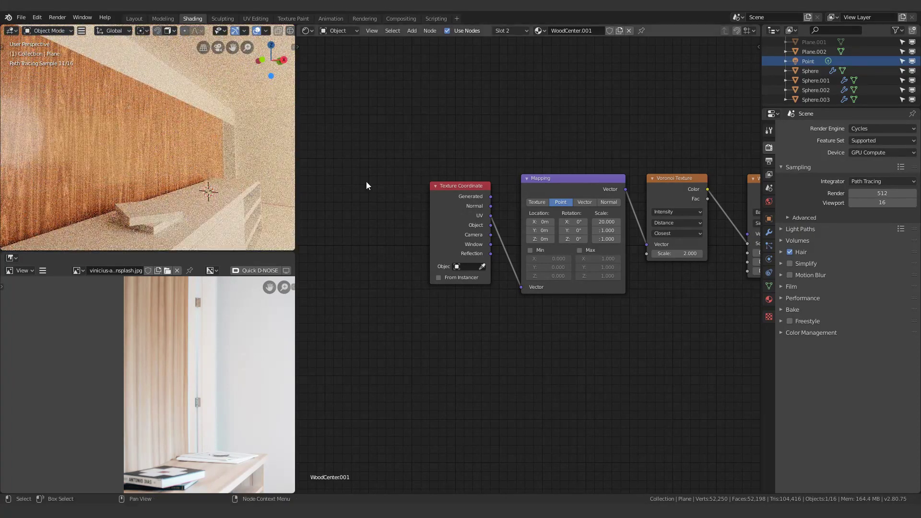
# - Set the Y scale of the WoodCenter.001 material's Mapping node to 0
pyautogui.scroll(-5, 507, 149)
pyautogui.moveTo(497, 157); pyautogui.dragTo(514, 201, button='middle')
pyautogui.scroll(10, 522, 257)
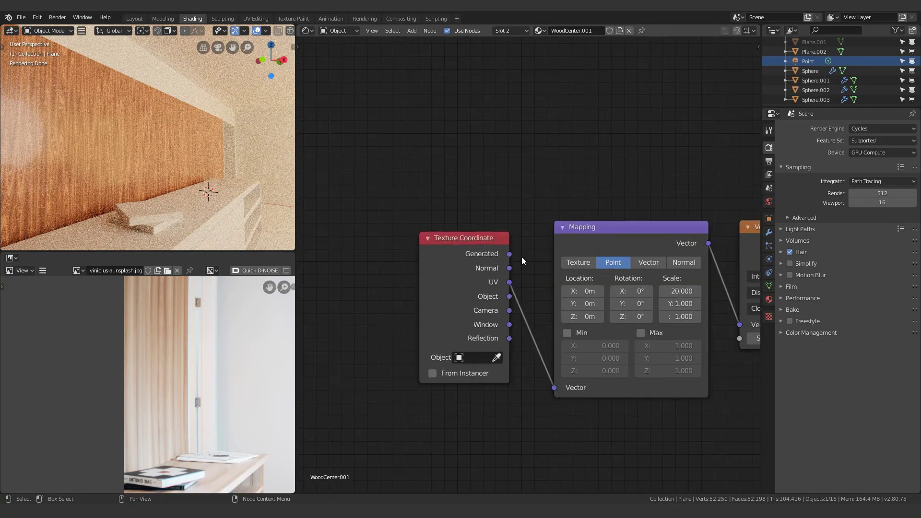
pyautogui.moveTo(522, 257); pyautogui.dragTo(436, 210, button='middle')
pyautogui.scroll(2, 450, 235)
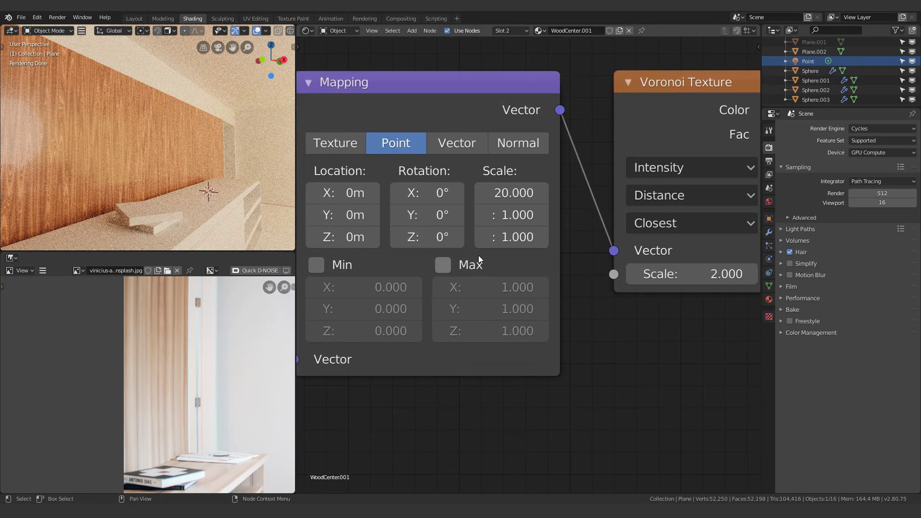
pyautogui.moveTo(495, 274); pyautogui.dragTo(508, 322, button='middle')
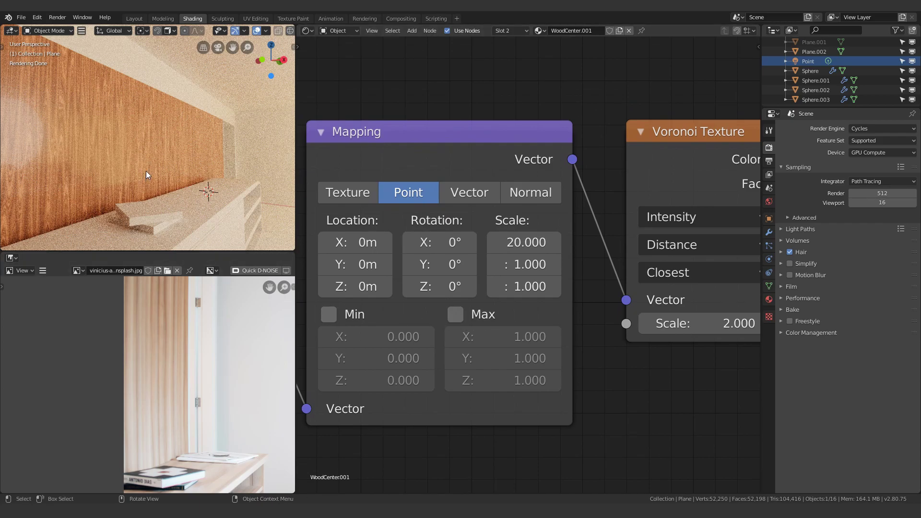
pyautogui.scroll(6, 150, 162)
pyautogui.moveTo(153, 162)
pyautogui.mouseDown(button='middle')
pyautogui.moveTo(120, 174)
pyautogui.moveTo(146, 175)
pyautogui.mouseUp(button='middle')
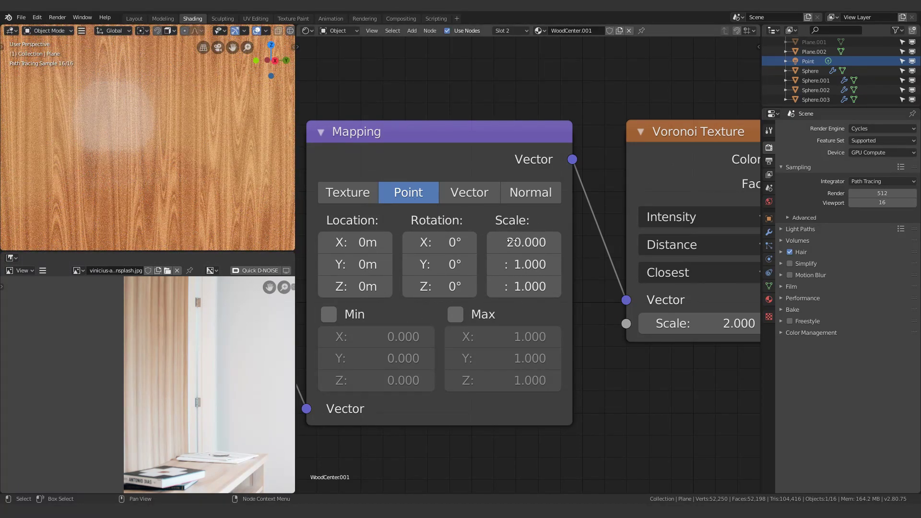
pyautogui.moveTo(585, 276); pyautogui.dragTo(534, 273, button='middle')
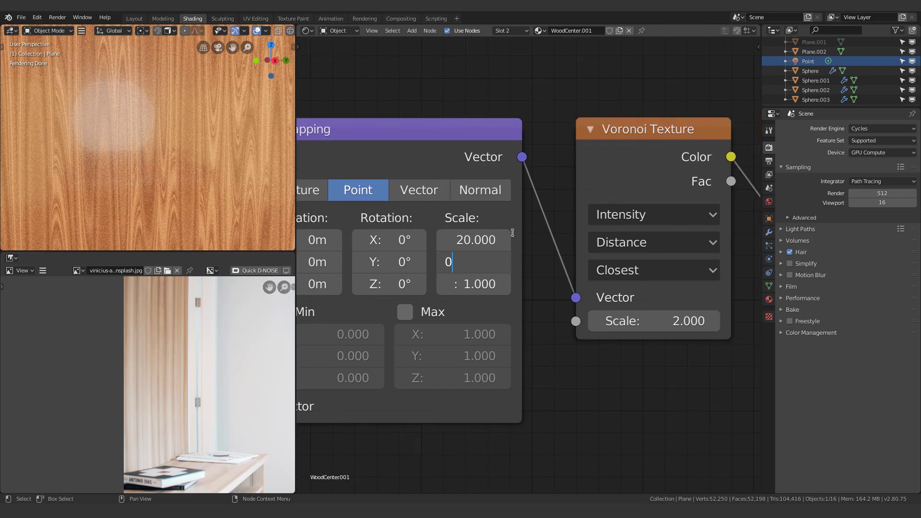
pyautogui.press('Return')
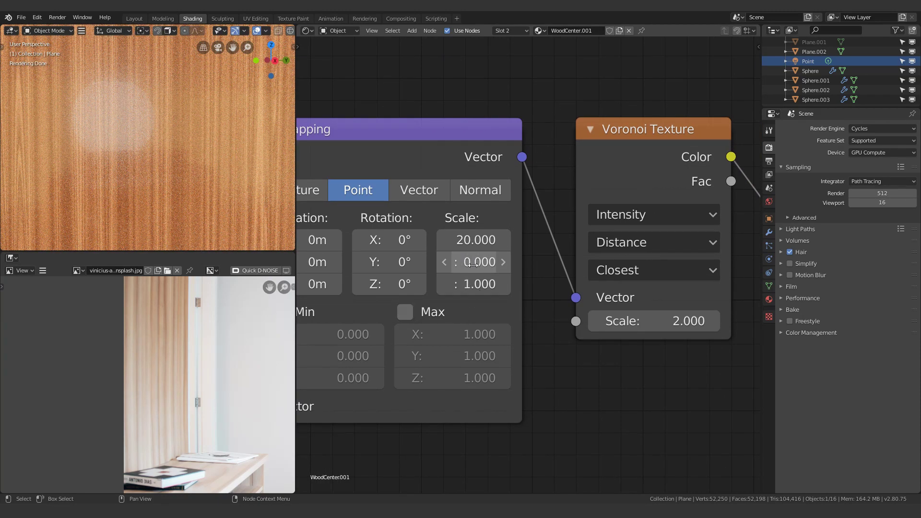
# - Try a Z scale of 0 on the Mapping node, keeping its Y scale at 0
pyautogui.moveTo(195, 170); pyautogui.dragTo(149, 64, button='middle')
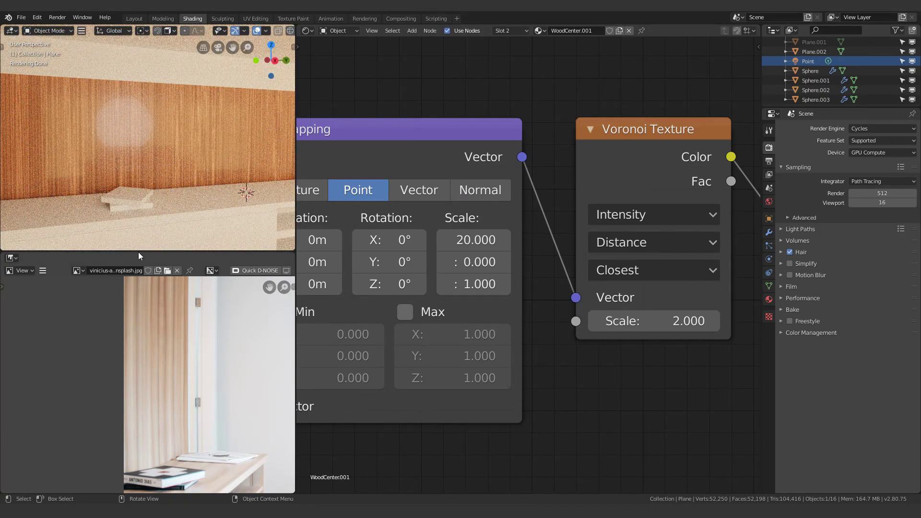
pyautogui.moveTo(141, 230); pyautogui.dragTo(114, 132, button='middle')
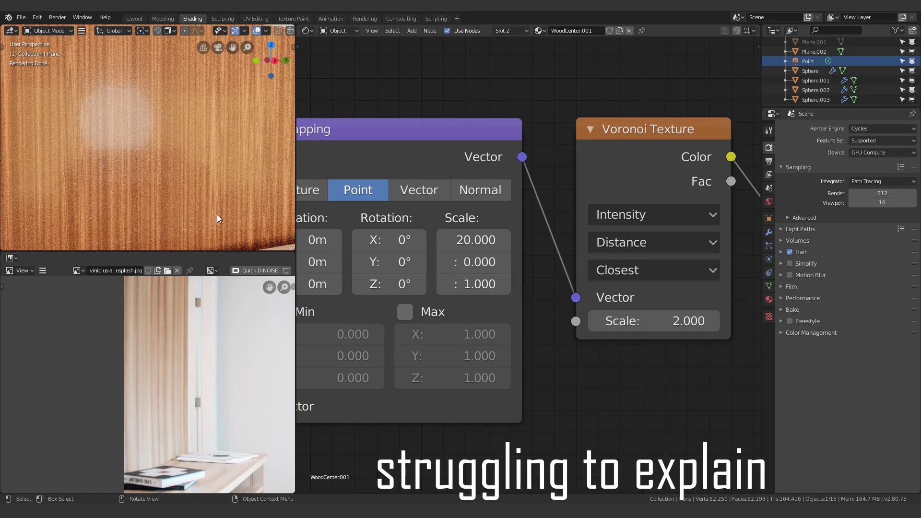
pyautogui.click(478, 262)
pyautogui.press('Return')
pyautogui.click(470, 285)
pyautogui.write('0')
pyautogui.press('Return')
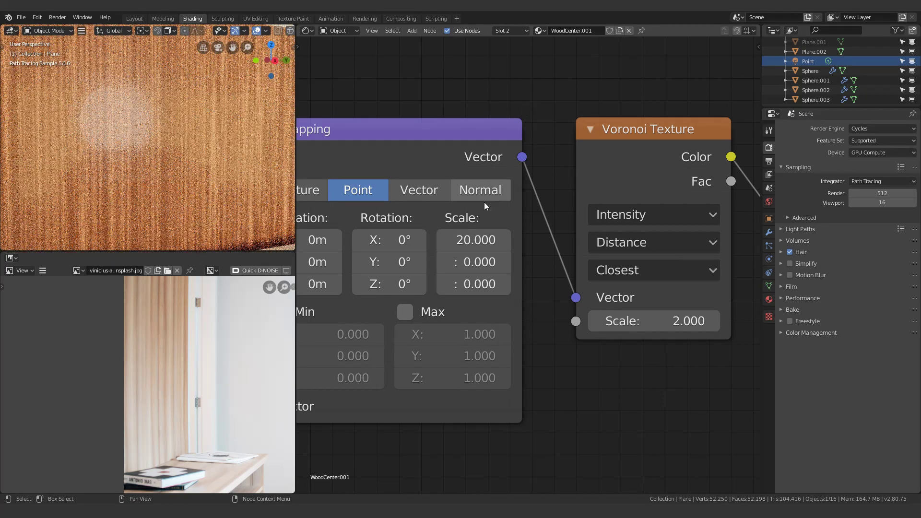
# - Check the wall panel's UV layout in the UV Editing workspace
pyautogui.click(245, 17)
pyautogui.moveTo(512, 292); pyautogui.dragTo(201, 265, button='middle')
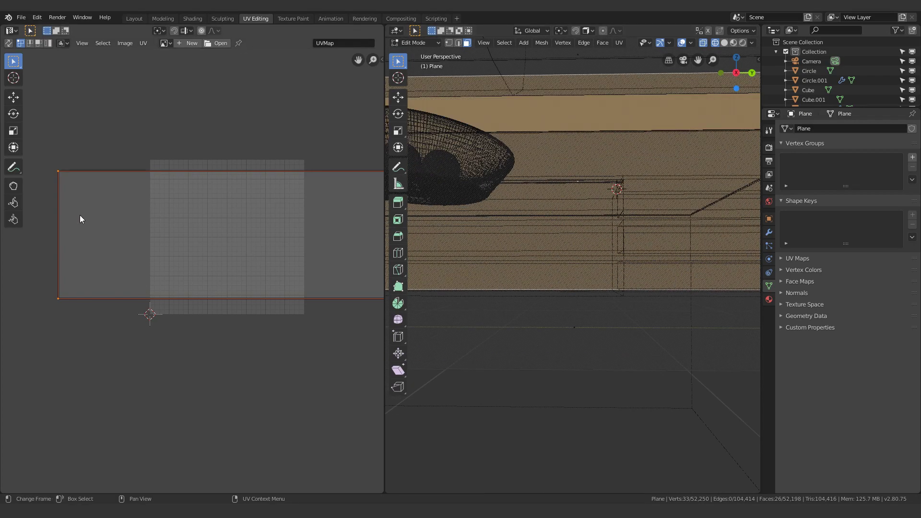
pyautogui.moveTo(80, 219); pyautogui.dragTo(72, 266, button='middle')
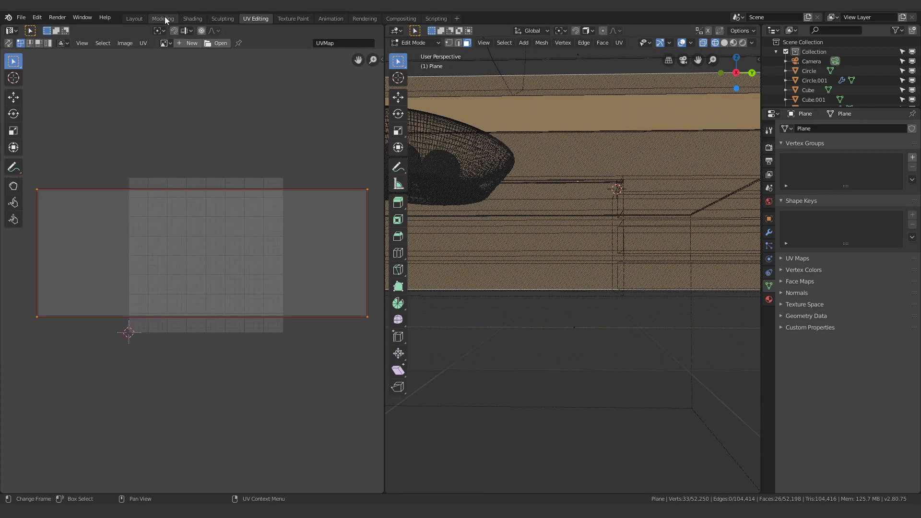
# - Go back to the Shading workspace and set the Mapping node's Z scale to 1
pyautogui.click(195, 19)
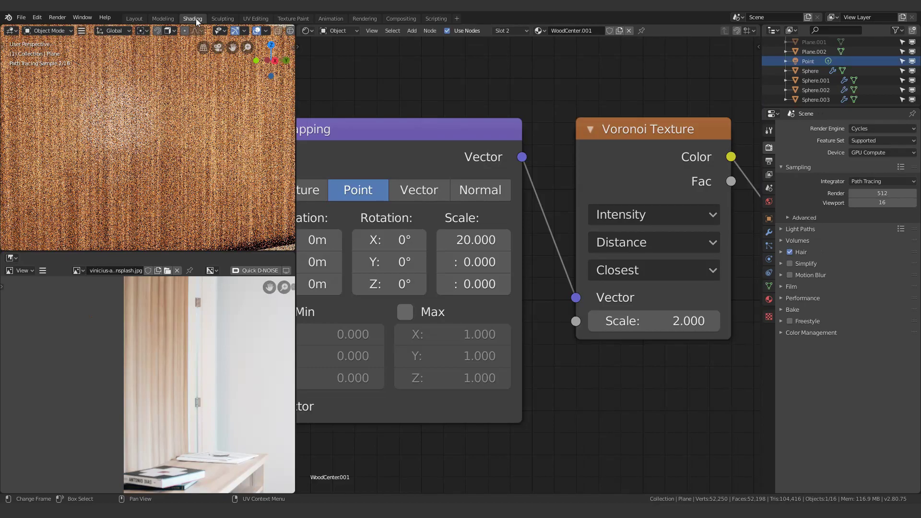
pyautogui.moveTo(497, 253); pyautogui.dragTo(575, 211, button='middle')
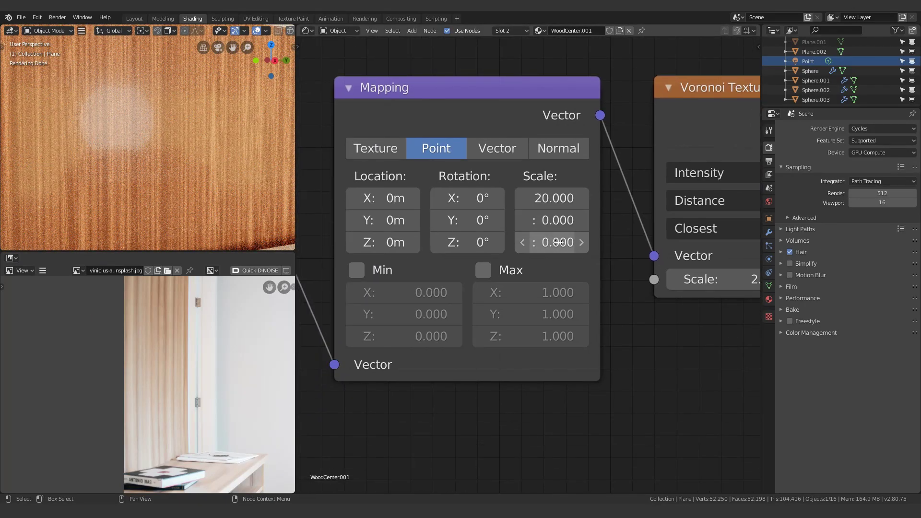
pyautogui.click(557, 244)
pyautogui.write('1')
pyautogui.press('Return')
# - Try X scale values of 5, 3, 4, 5 and 6 on the Mapping node
pyautogui.moveTo(614, 185); pyautogui.dragTo(567, 263, button='middle')
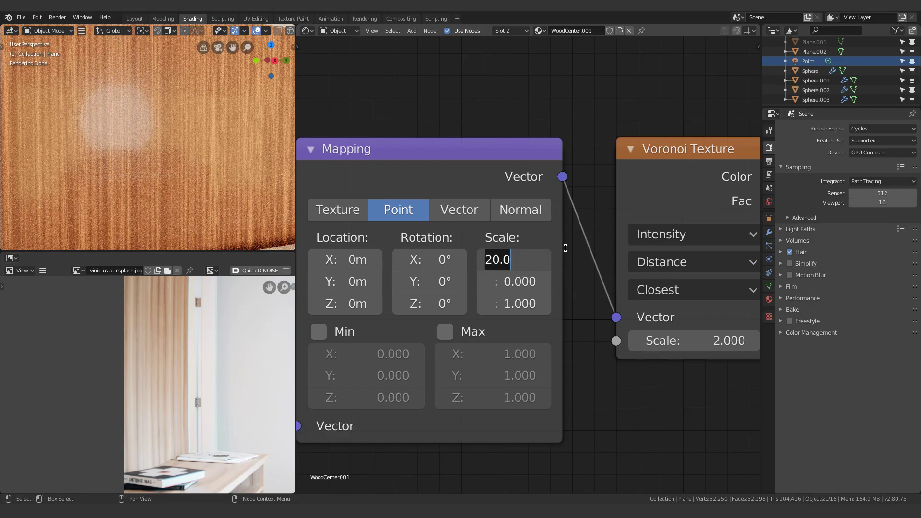
pyautogui.write('5')
pyautogui.press('Return')
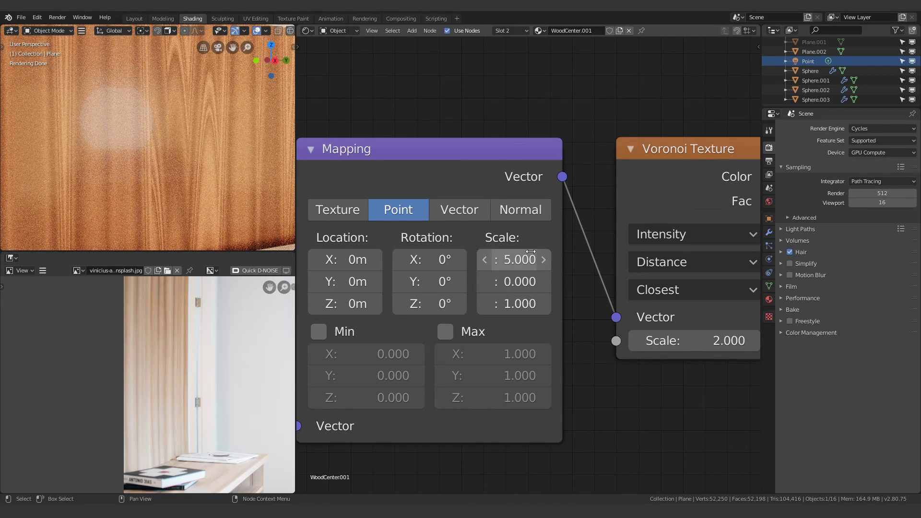
pyautogui.click(516, 260)
pyautogui.write('3')
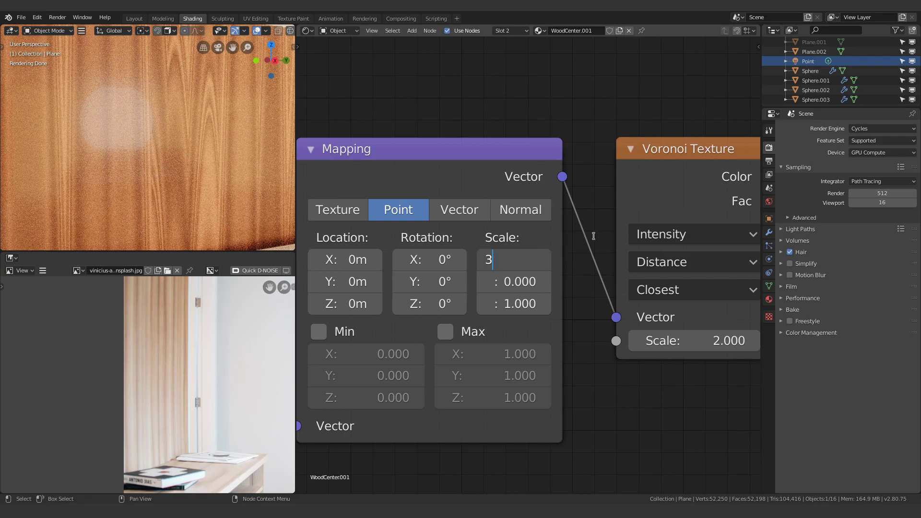
pyautogui.press('Return')
pyautogui.click(502, 259)
pyautogui.write('4')
pyautogui.press('Return')
pyautogui.click(501, 258)
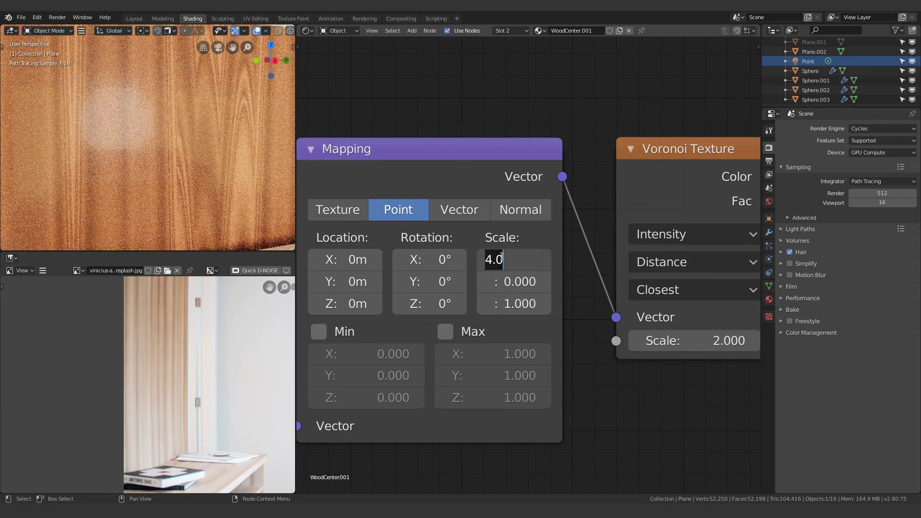
pyautogui.write('5')
pyautogui.press('Return')
pyautogui.click(502, 259)
pyautogui.write('6')
pyautogui.press('Return')
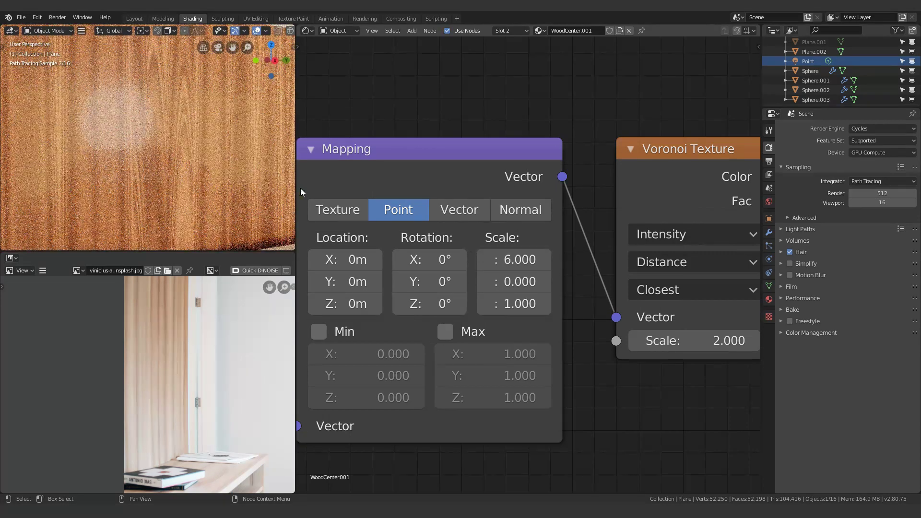
# - Set the Mapping node's X scale to 10
pyautogui.scroll(-5, 148, 188)
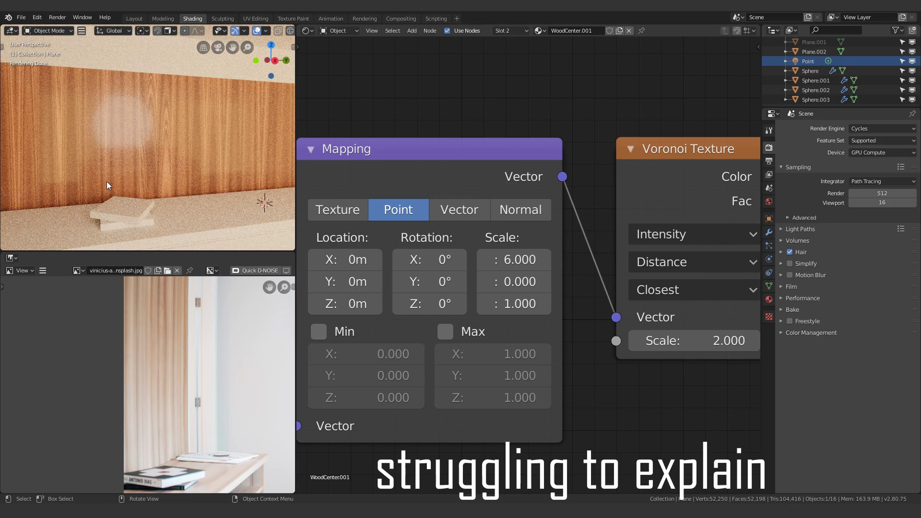
pyautogui.moveTo(504, 259); pyautogui.dragTo(503, 259)
pyautogui.click(504, 259)
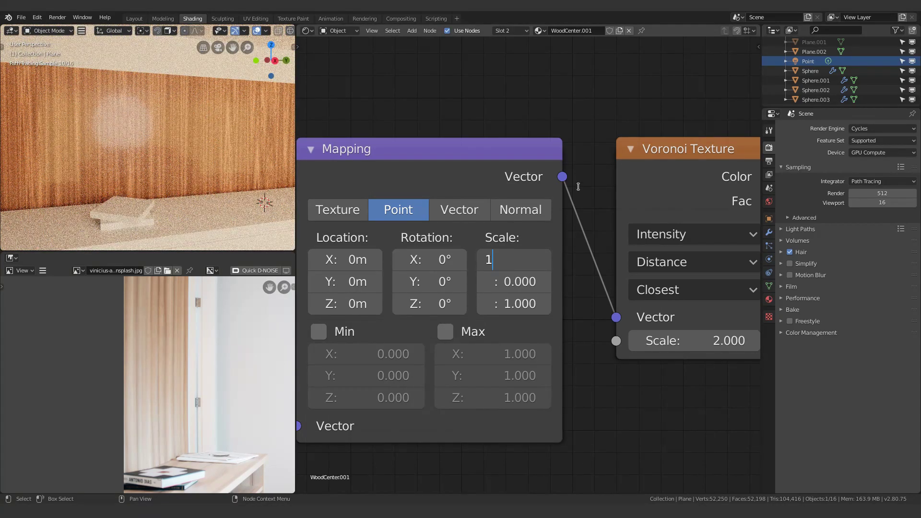
pyautogui.write('10')
pyautogui.press('Return')
# - Try Scale values of 3 and 4 on the Voronoi Texture node and settle on 5
pyautogui.moveTo(664, 176); pyautogui.dragTo(453, 143, button='middle')
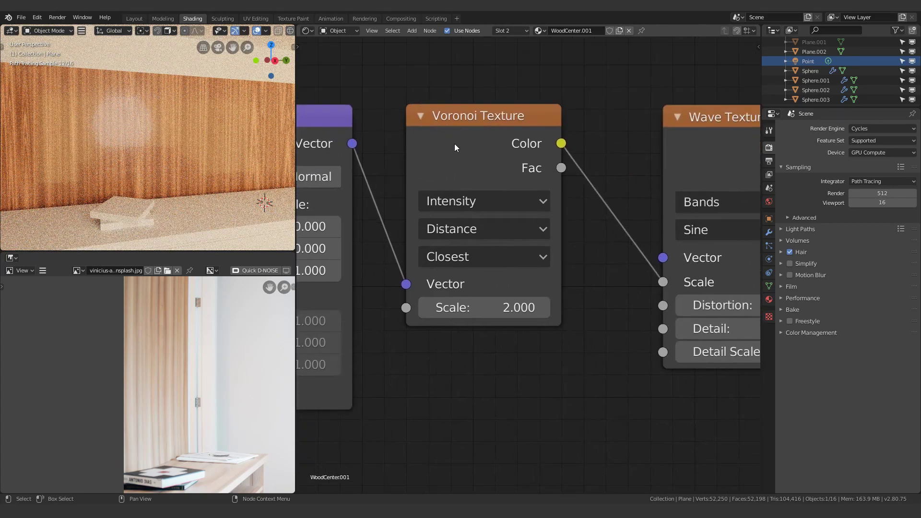
pyautogui.moveTo(532, 326); pyautogui.dragTo(450, 309, button='middle')
pyautogui.click(432, 290)
pyautogui.write('3')
pyautogui.press('Return')
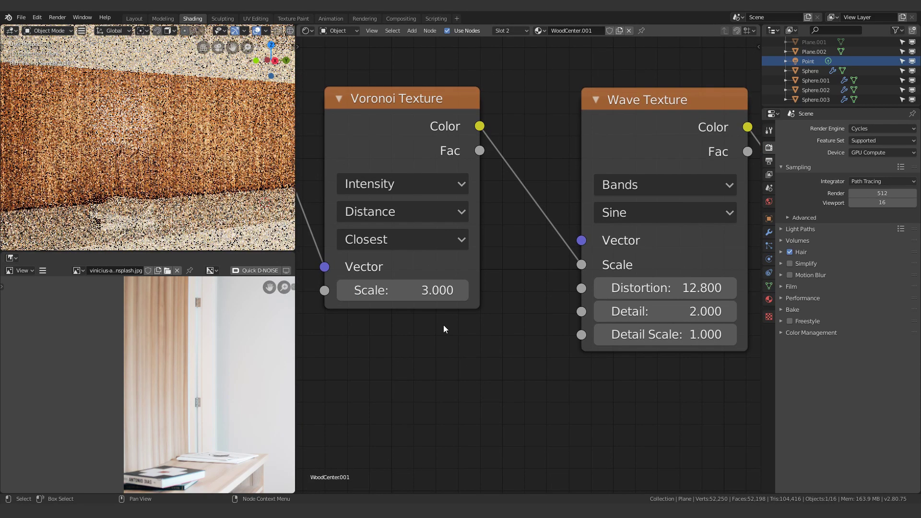
pyautogui.click(431, 290)
pyautogui.write('4')
pyautogui.press('Return')
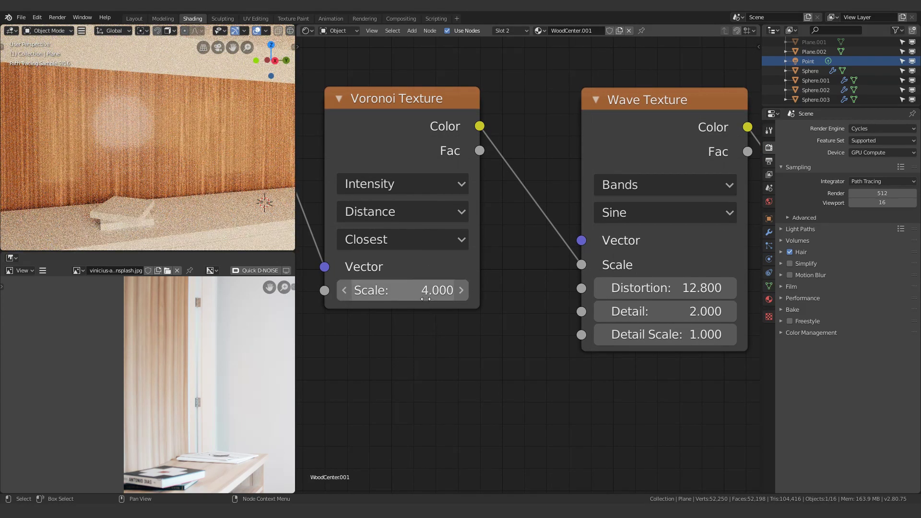
pyautogui.click(430, 290)
pyautogui.write('5')
pyautogui.press('Return')
pyautogui.click(432, 291)
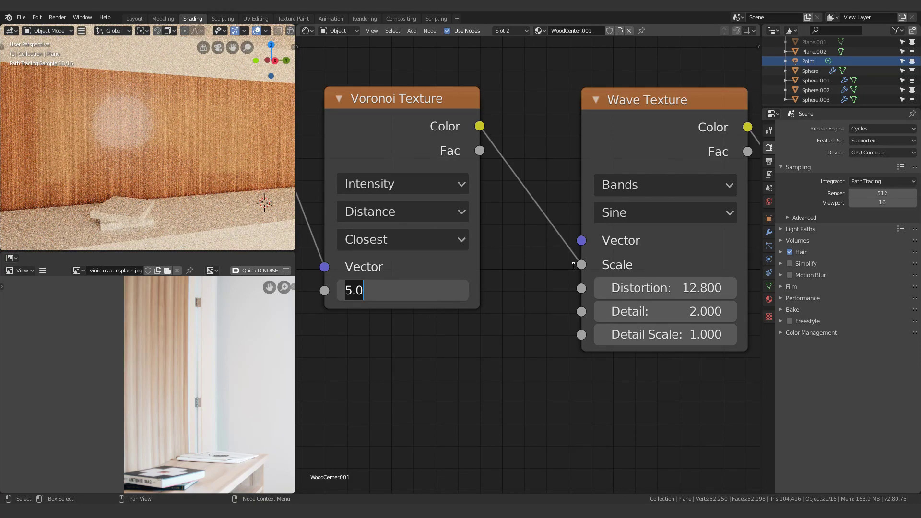
pyautogui.press('Return')
# - Disconnect the Voronoi Texture from the Wave Texture's Scale input and inspect the wall panel's pattern and the remaining node chain
pyautogui.moveTo(582, 265); pyautogui.dragTo(536, 226)
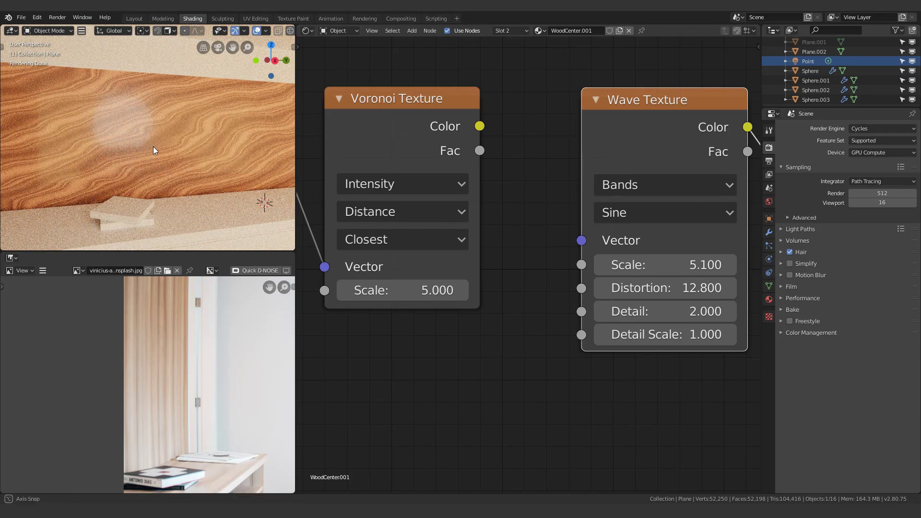
pyautogui.moveTo(153, 147); pyautogui.dragTo(186, 143, button='middle')
pyautogui.scroll(-5, 593, 233)
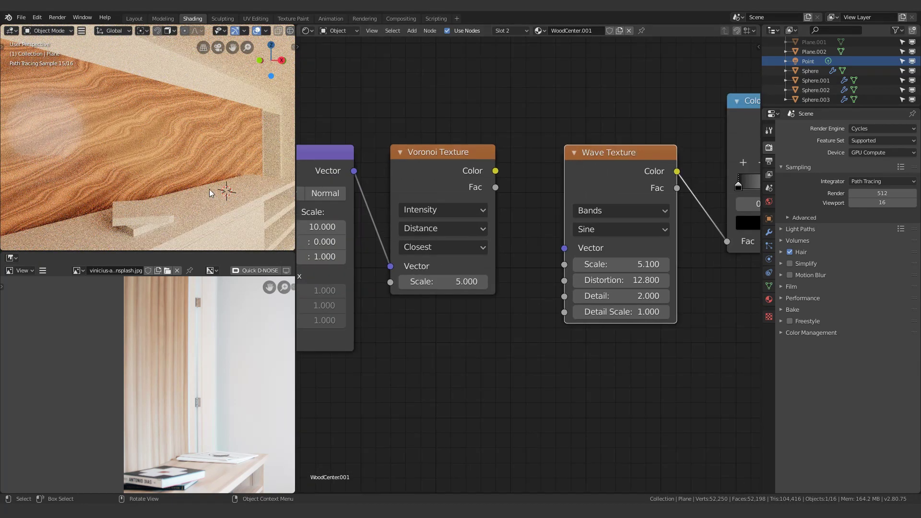
pyautogui.moveTo(581, 201); pyautogui.dragTo(469, 322, button='middle')
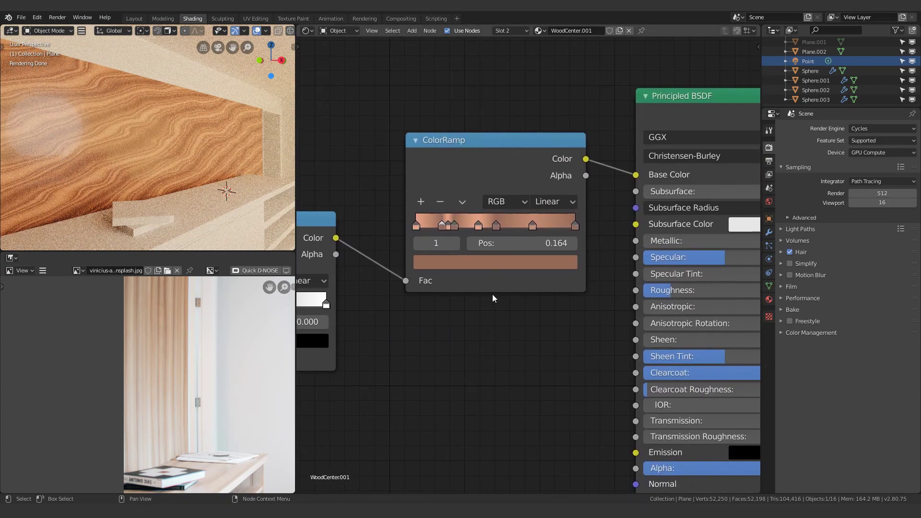
pyautogui.scroll(-5, 492, 294)
pyautogui.scroll(-6, 493, 264)
pyautogui.moveTo(349, 279); pyautogui.dragTo(355, 263, button='middle')
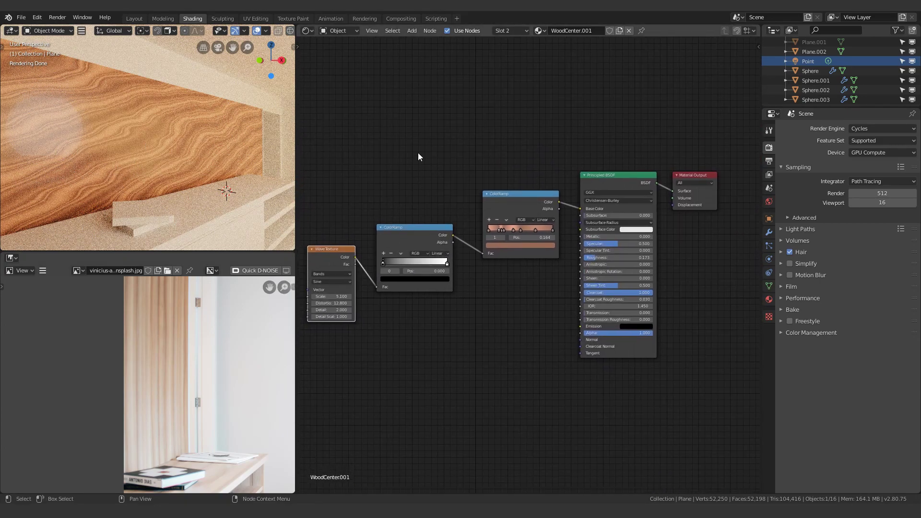
pyautogui.moveTo(368, 144); pyautogui.dragTo(538, 143, button='middle')
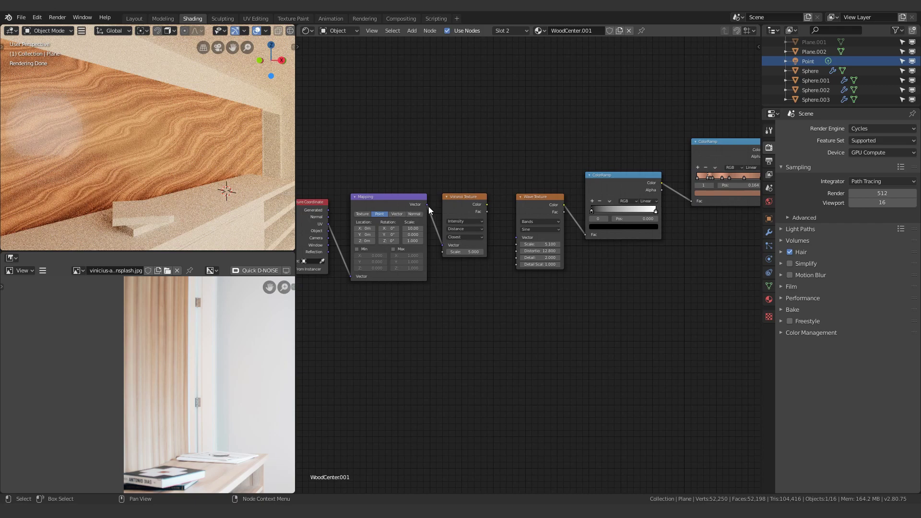
# - Try linking the Mapping node's Vector directly to the Wave Texture's Vector, with the Mapping scale at 1 on all axes
pyautogui.moveTo(428, 205); pyautogui.dragTo(516, 239)
pyautogui.scroll(2, 383, 245)
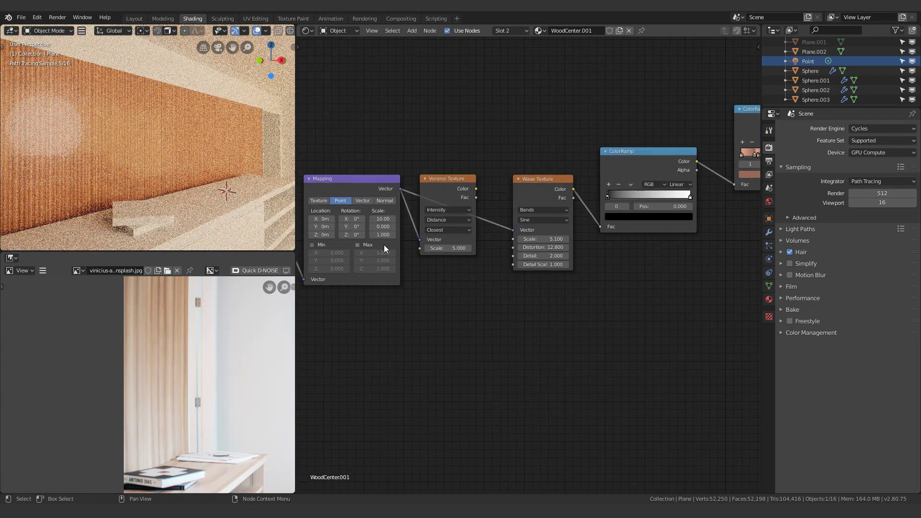
pyautogui.press('Return')
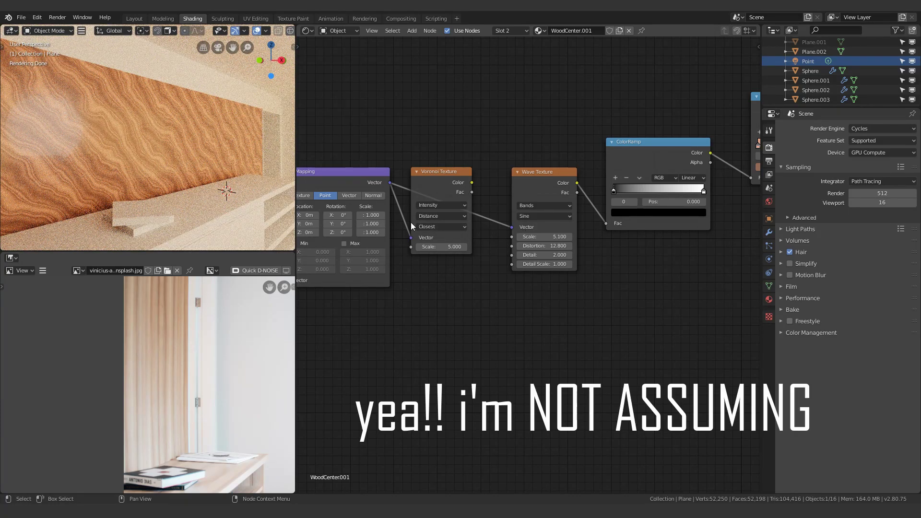
# - Undo the direct Mapping link and scale change, and reconnect the Voronoi Texture's Color to the Wave Texture's Scale
pyautogui.hotkey('ctrl', 'z')
pyautogui.hotkey('ctrl', 'z')
pyautogui.hotkey('ctrl', 'z')
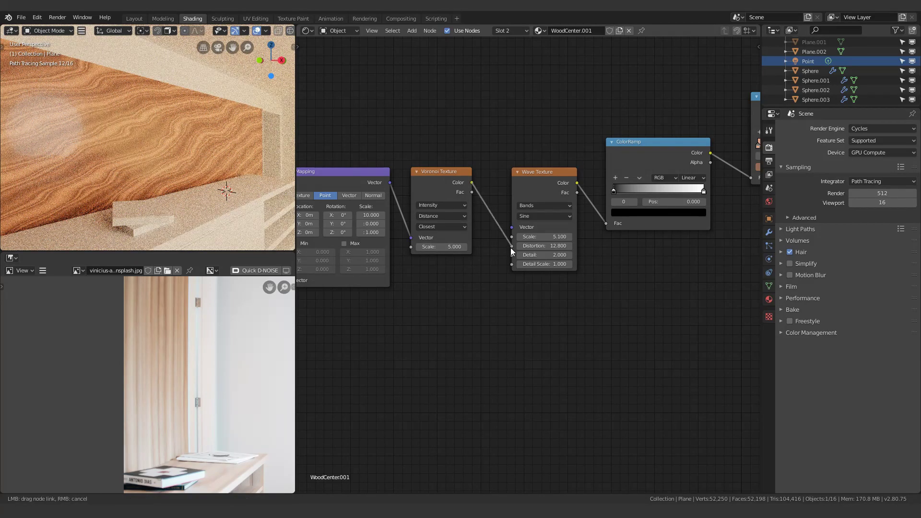
pyautogui.moveTo(510, 247); pyautogui.dragTo(512, 236)
# - Move the Principled BSDF and Material Output nodes farther from the wood-coloured ColorRamp, leaving space between them
pyautogui.moveTo(488, 262); pyautogui.dragTo(639, 353, button='middle')
pyautogui.scroll(3, 231, 153)
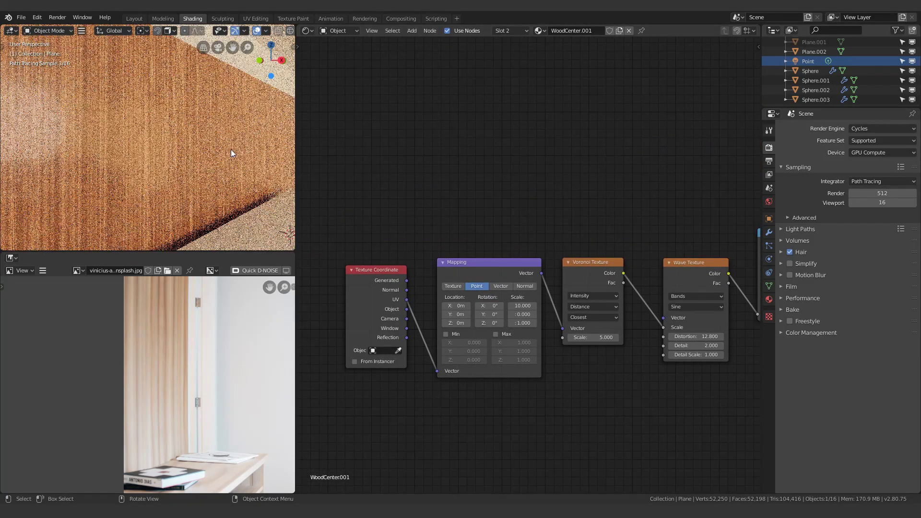
pyautogui.moveTo(701, 220); pyautogui.dragTo(256, 167, button='middle')
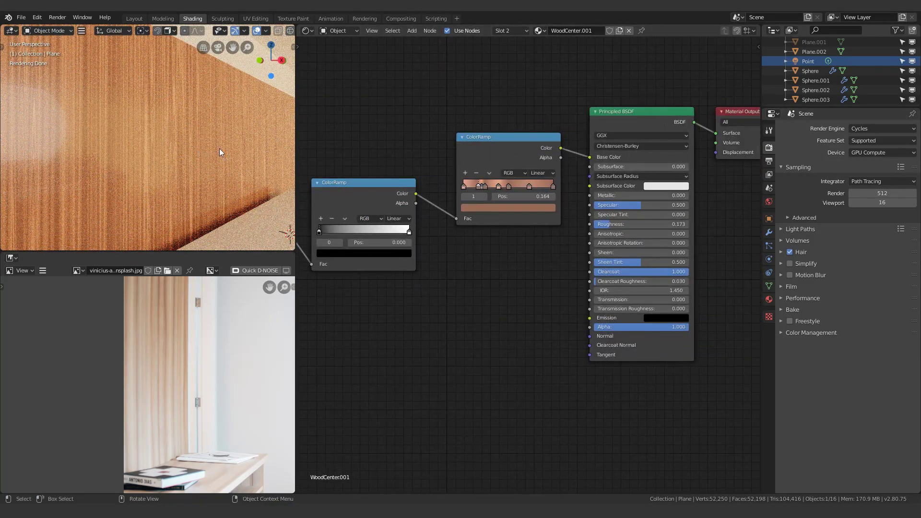
pyautogui.moveTo(635, 403); pyautogui.dragTo(831, 101)
pyautogui.moveTo(668, 69); pyautogui.dragTo(500, 102, button='middle')
pyautogui.moveTo(456, 151); pyautogui.dragTo(578, 150)
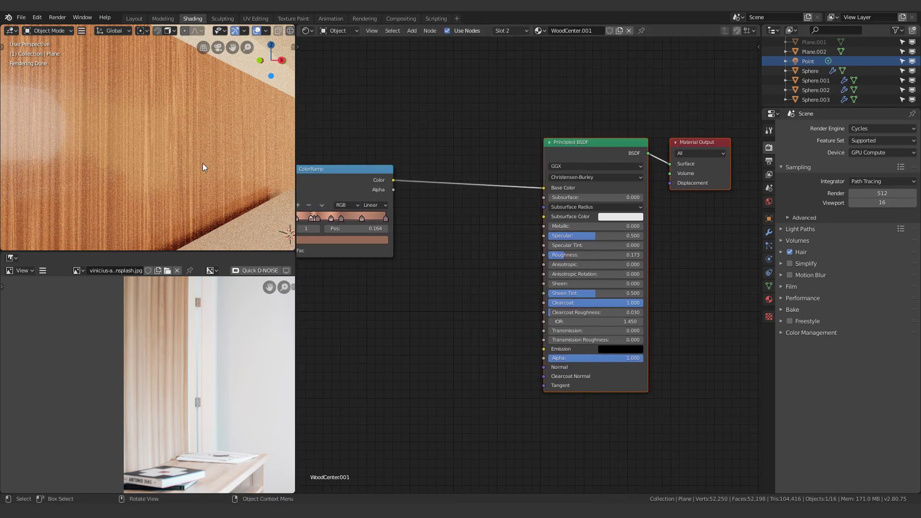
pyautogui.moveTo(203, 164); pyautogui.dragTo(178, 161, button='middle')
pyautogui.keyDown('shift'); pyautogui.moveTo(246, 160); pyautogui.dragTo(243, 105, button='middle'); pyautogui.keyUp('shift')
pyautogui.scroll(-4, 181, 135)
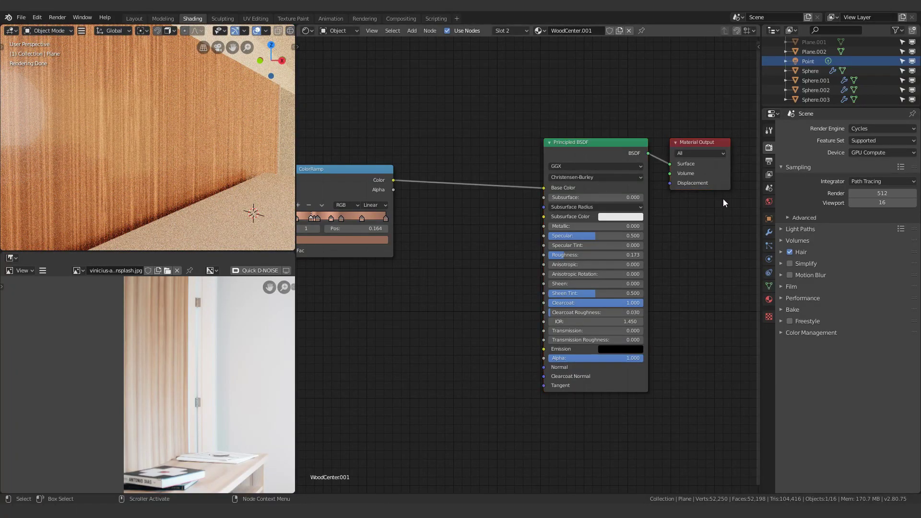
pyautogui.moveTo(719, 185); pyautogui.dragTo(741, 192)
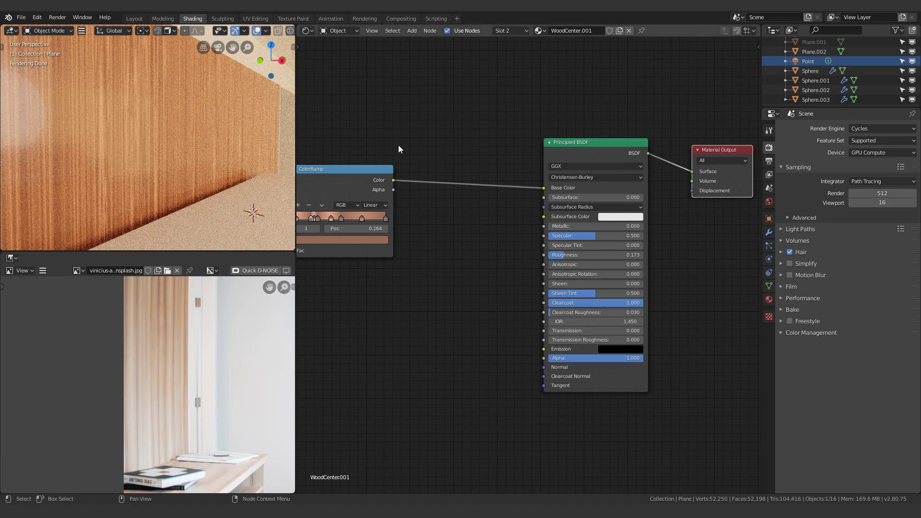
# - Preview the wood-coloured ColorRamp directly on the wall panel, and switch the output back to the Principled BSDF
pyautogui.keyDown('ctrl'); pyautogui.keyDown('shift'); pyautogui.click(329, 183); pyautogui.keyUp('shift'); pyautogui.keyUp('ctrl')
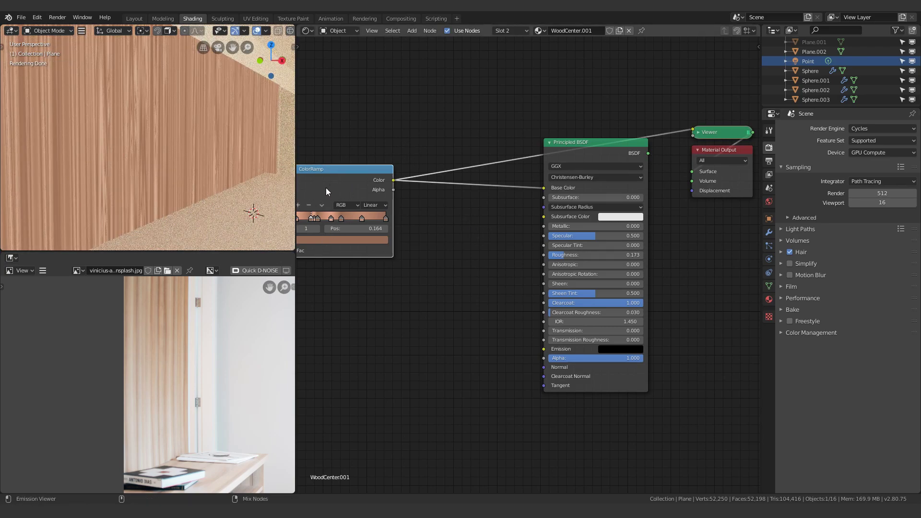
pyautogui.scroll(-3, 232, 183)
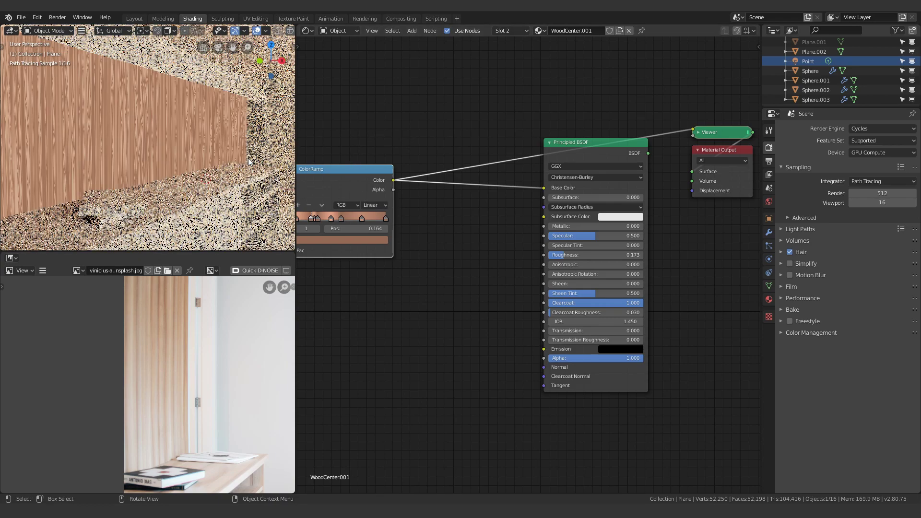
pyautogui.scroll(-3, 251, 185)
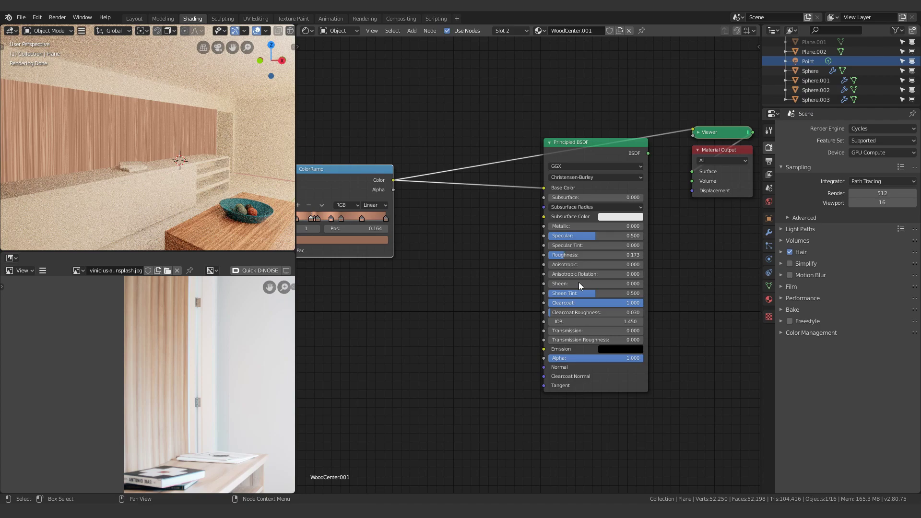
pyautogui.moveTo(588, 149); pyautogui.dragTo(549, 166)
pyautogui.keyDown('ctrl'); pyautogui.keyDown('shift'); pyautogui.click(549, 170); pyautogui.keyUp('shift'); pyautogui.keyUp('ctrl')
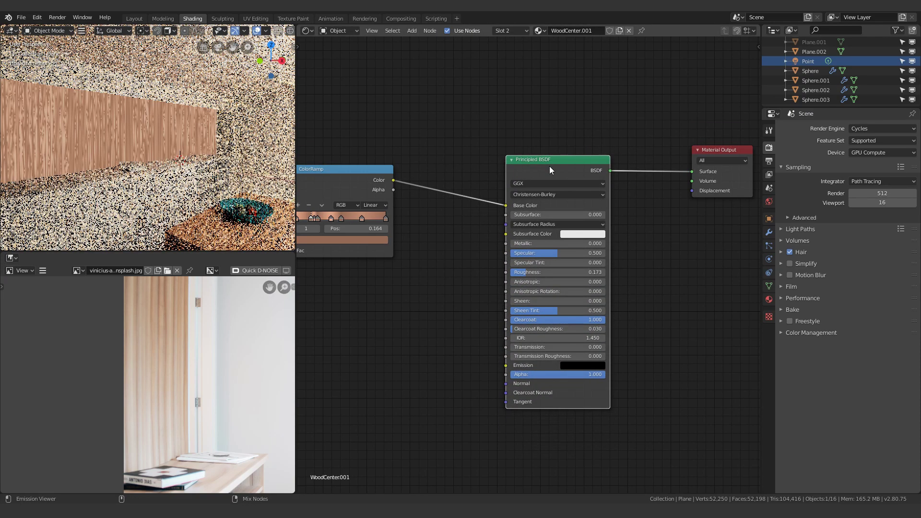
# - Compare the shaded wall panel up close with a direct preview of the wood-coloured ColorRamp
pyautogui.scroll(3, 480, 163)
pyautogui.moveTo(405, 168); pyautogui.dragTo(512, 236, button='middle')
pyautogui.scroll(6, 506, 170)
pyautogui.scroll(4, 180, 130)
pyautogui.scroll(-3, 191, 129)
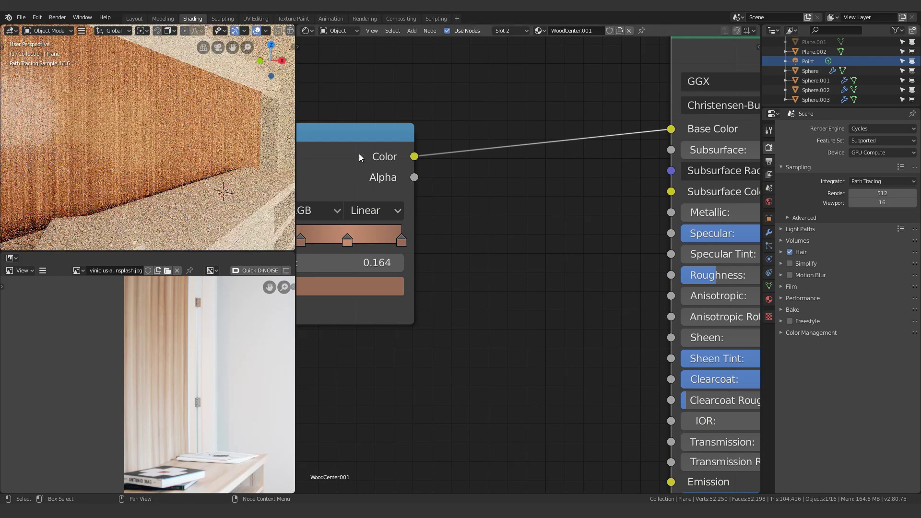
pyautogui.scroll(-3, 359, 154)
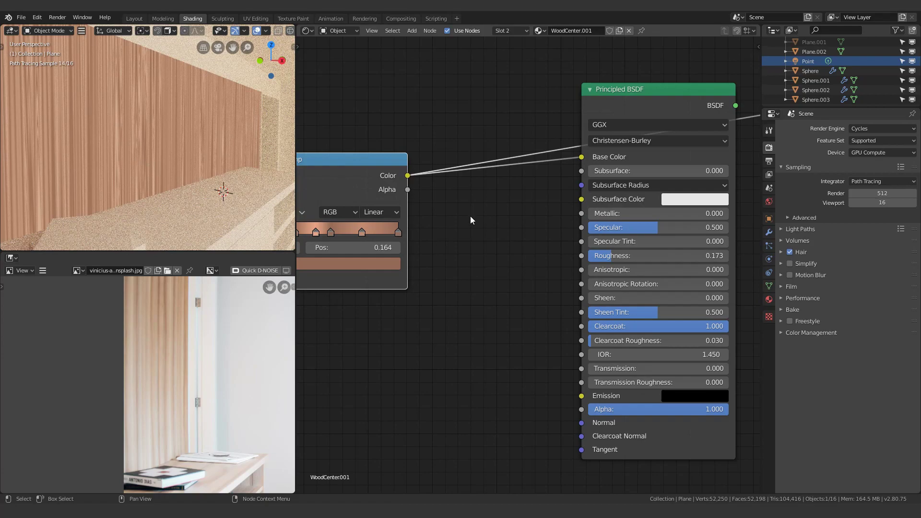
# - Add a second ColorRamp node below the wood-coloured one and reposition it and the Principled BSDF so they do not overlap
pyautogui.press('q')
pyautogui.click(378, 137)
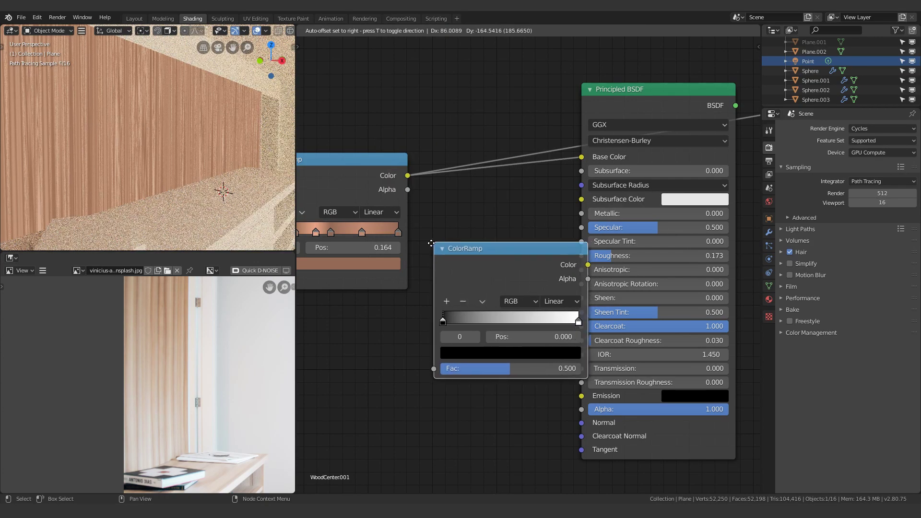
pyautogui.click(407, 379)
pyautogui.scroll(-2, 530, 264)
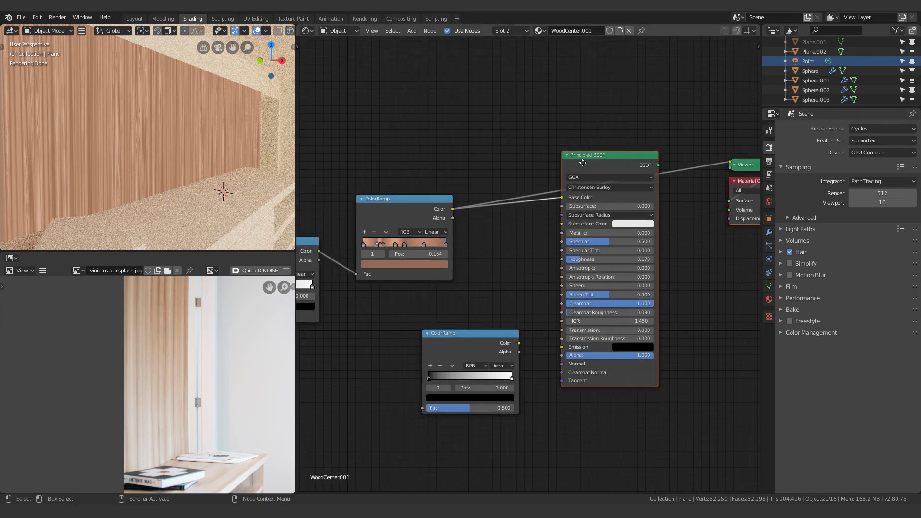
pyautogui.moveTo(582, 163); pyautogui.dragTo(672, 272)
pyautogui.moveTo(456, 334); pyautogui.dragTo(547, 320)
pyautogui.moveTo(541, 252); pyautogui.dragTo(509, 194, button='middle')
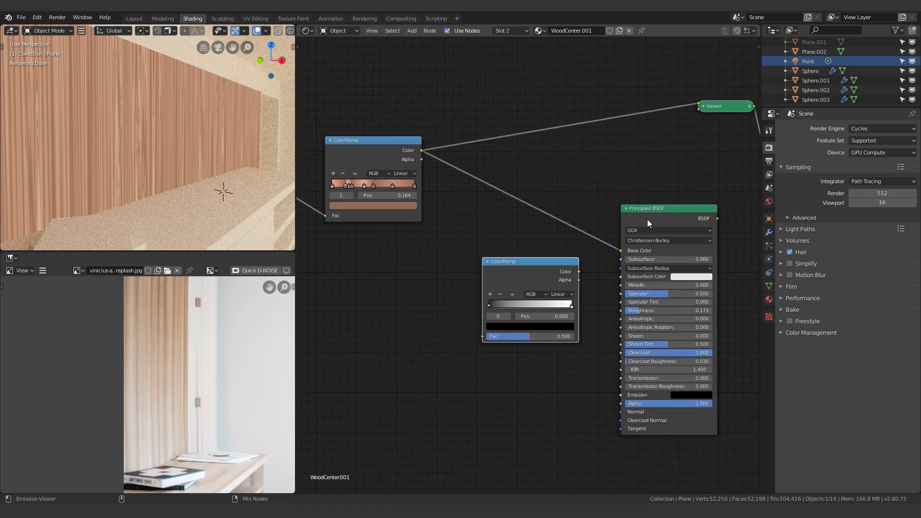
# - Link the wood ColorRamp's Color to the new ColorRamp's Fac and preview the new ramp on the wall panel
pyautogui.scroll(1, 480, 192)
pyautogui.moveTo(393, 120); pyautogui.dragTo(470, 355)
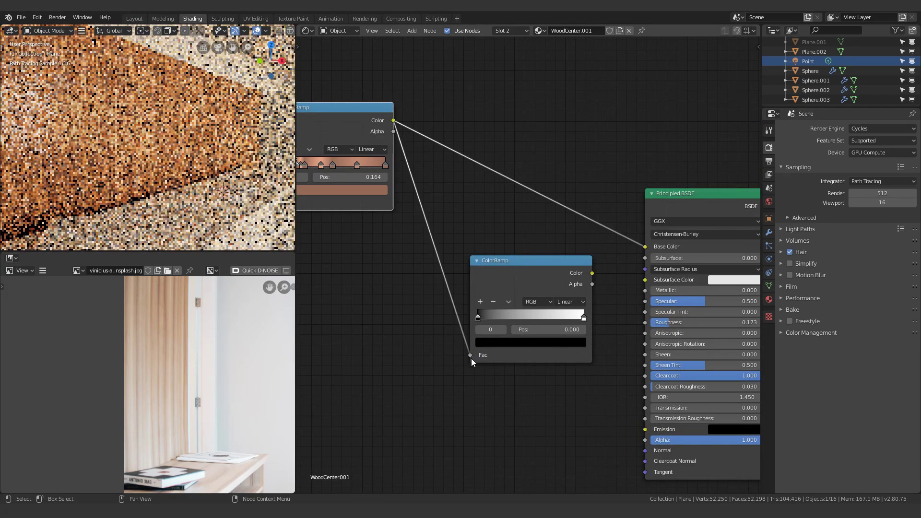
pyautogui.keyDown('ctrl'); pyautogui.keyDown('shift'); pyautogui.click(507, 266); pyautogui.keyUp('shift'); pyautogui.keyUp('ctrl')
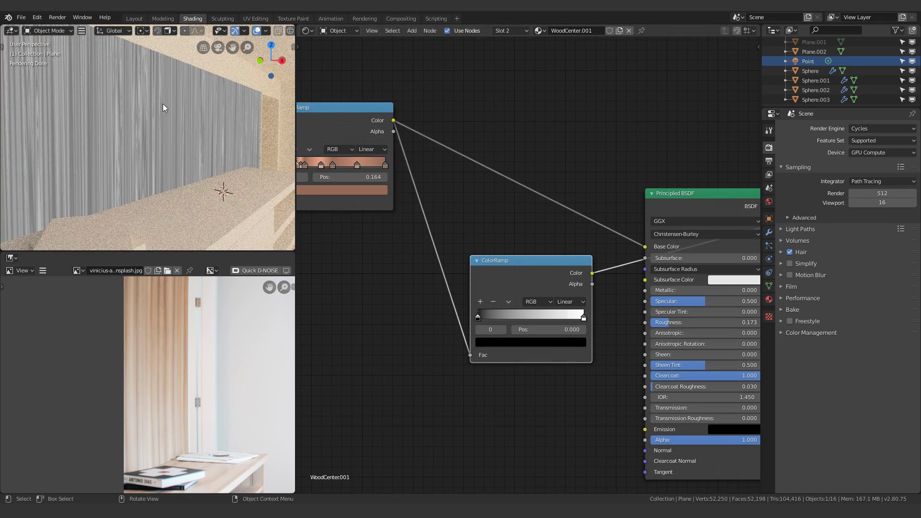
# - Move the new ColorRamp's black stop to position 0.182
pyautogui.moveTo(601, 232); pyautogui.dragTo(550, 146, button='middle')
pyautogui.scroll(9, 499, 205)
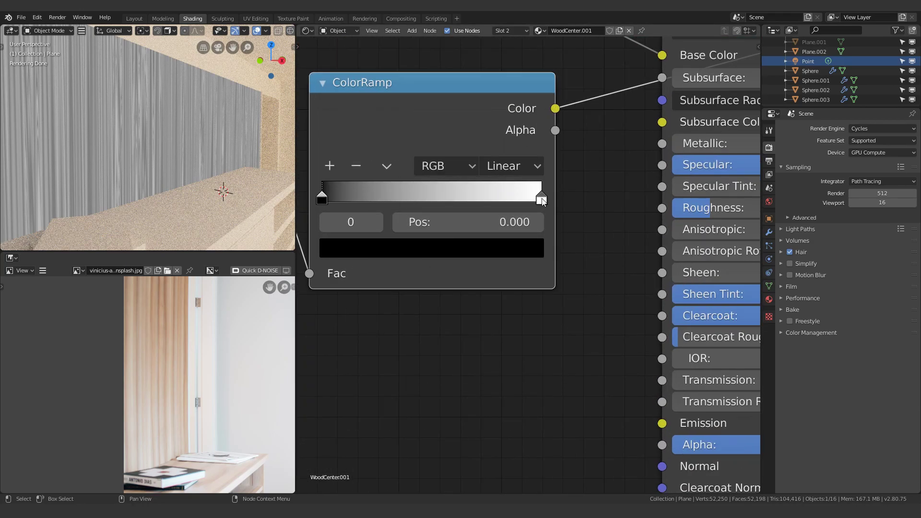
pyautogui.moveTo(541, 198); pyautogui.dragTo(565, 226)
pyautogui.moveTo(323, 198); pyautogui.dragTo(358, 207)
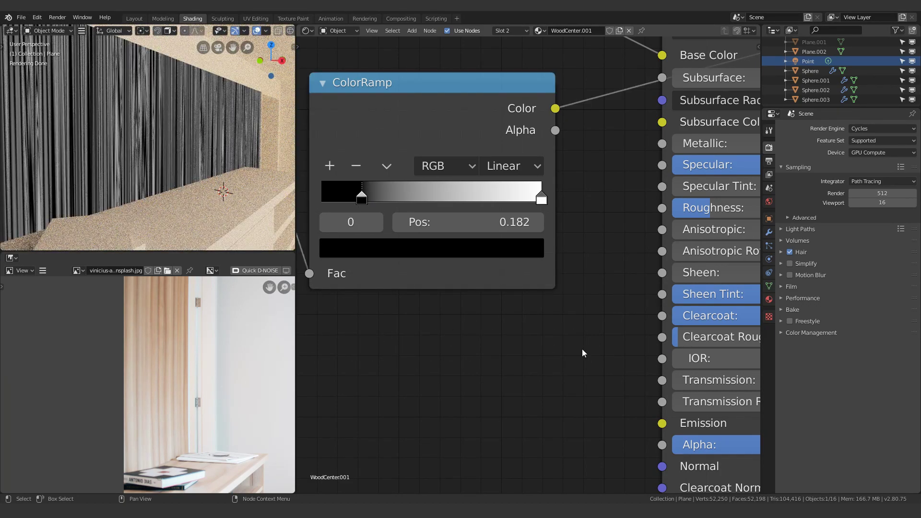
# - Switch the material output back to the Principled BSDF and move that node farther from the new ColorRamp
pyautogui.scroll(-6, 581, 350)
pyautogui.moveTo(582, 350); pyautogui.dragTo(401, 306, button='middle')
pyautogui.scroll(-5, 458, 408)
pyautogui.moveTo(464, 412); pyautogui.dragTo(712, 71)
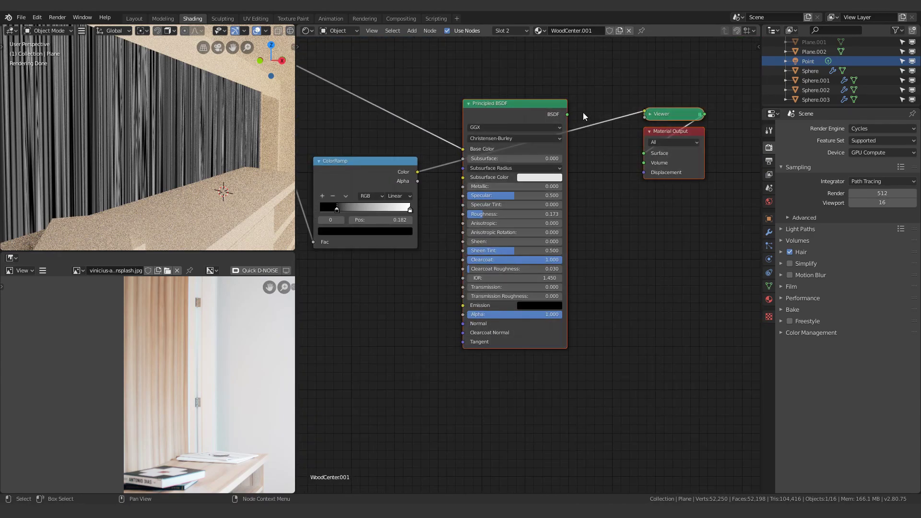
pyautogui.keyDown('ctrl'); pyautogui.keyDown('shift'); pyautogui.click(522, 102); pyautogui.keyUp('shift'); pyautogui.keyUp('ctrl')
pyautogui.moveTo(507, 108); pyautogui.dragTo(632, 116)
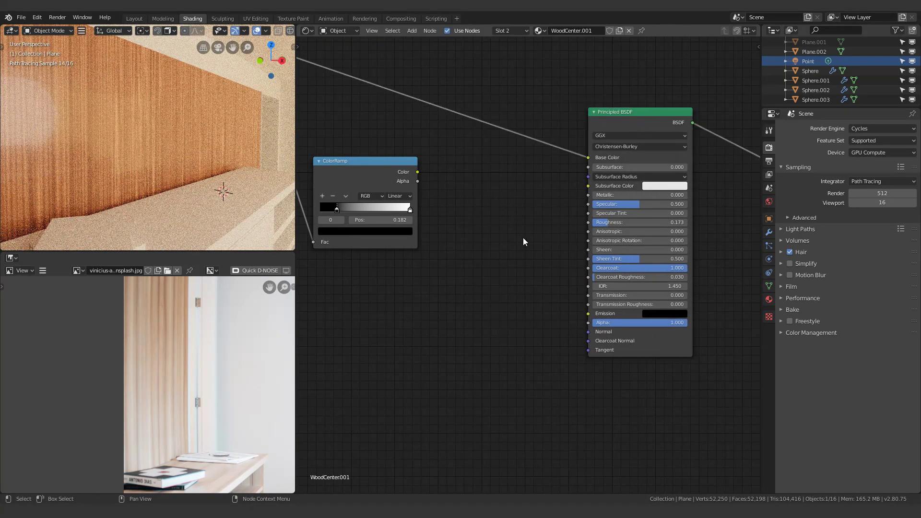
# - Add a Bump node between the black-and-white ColorRamp and the Principled BSDF
pyautogui.press('q')
pyautogui.click(490, 294)
pyautogui.click(483, 230)
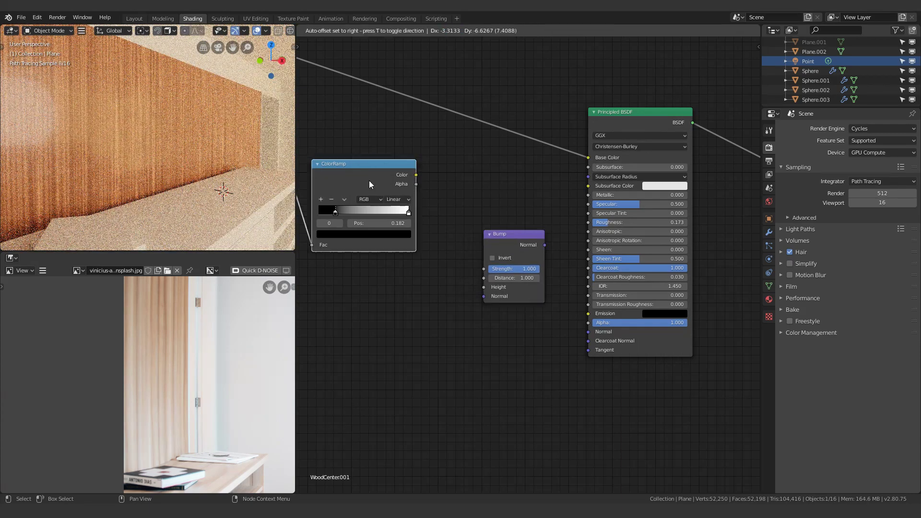
# - Link the ColorRamp's Color to the Bump node's Height and Bump Normal to the Principled BSDF's Normal, centring the Bump node between them
pyautogui.scroll(2, 376, 211)
pyautogui.moveTo(337, 215); pyautogui.dragTo(464, 300)
pyautogui.moveTo(515, 308); pyautogui.dragTo(413, 330)
pyautogui.moveTo(449, 259); pyautogui.dragTo(611, 357)
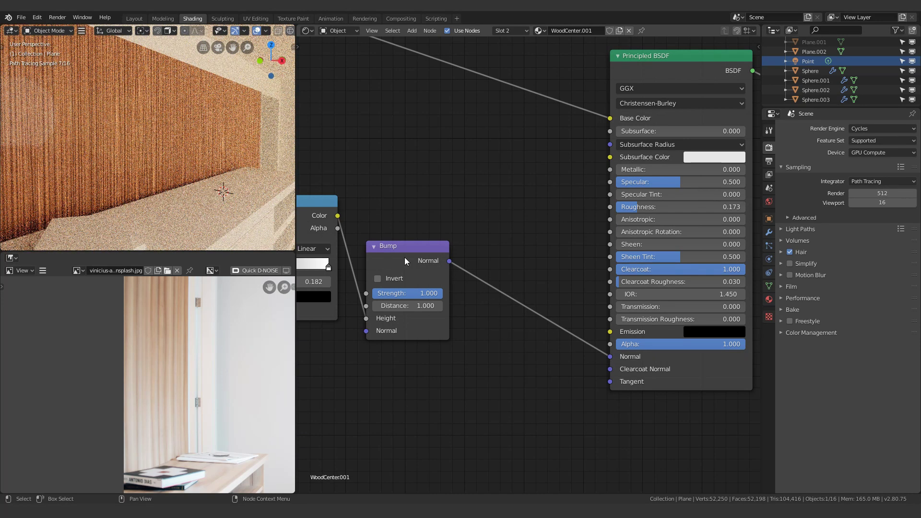
pyautogui.moveTo(385, 250); pyautogui.dragTo(454, 226)
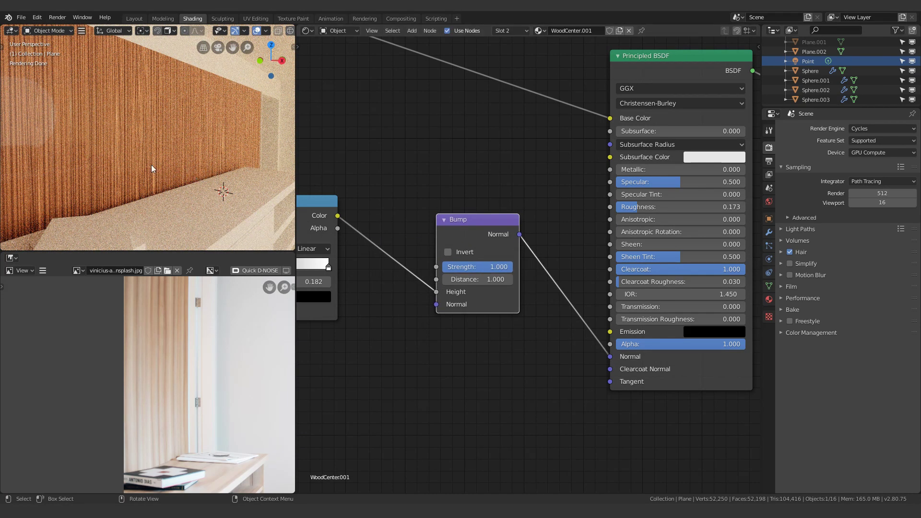
# - Try the Bump node's Invert option on the wall panel's grain, turn it back off, and set Strength to 0.542
pyautogui.scroll(4, 165, 146)
pyautogui.scroll(2, 168, 144)
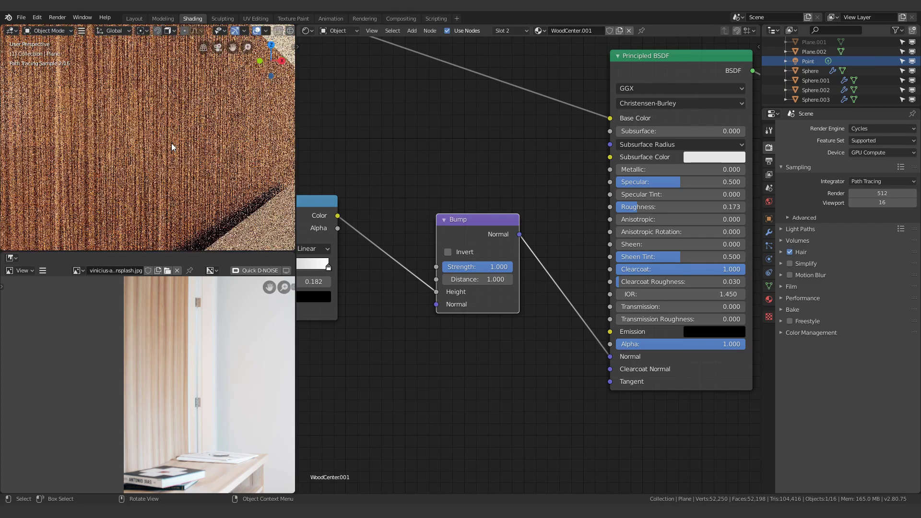
pyautogui.scroll(1, 159, 170)
pyautogui.scroll(-3, 159, 168)
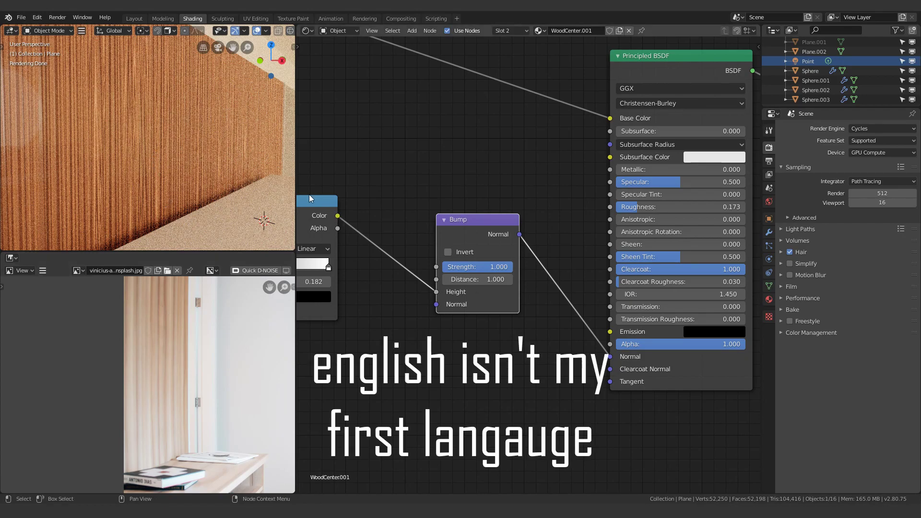
pyautogui.scroll(2, 477, 195)
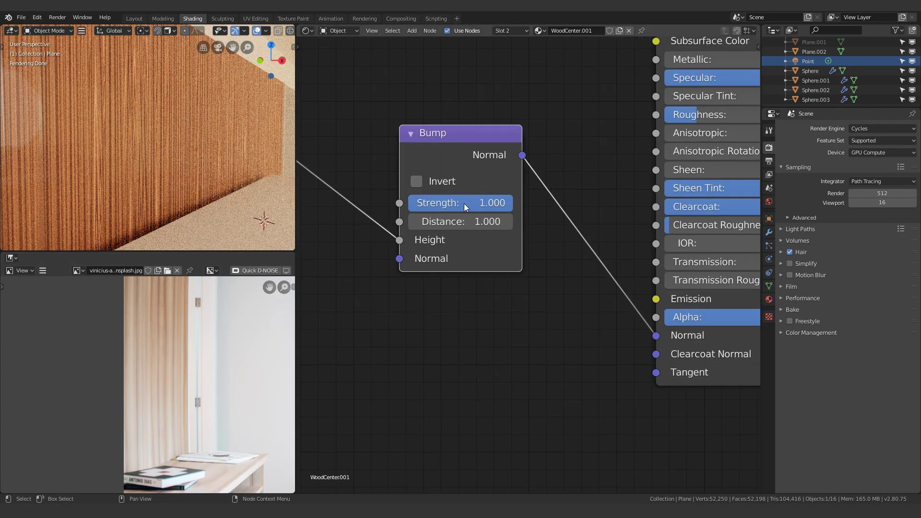
pyautogui.click(416, 181)
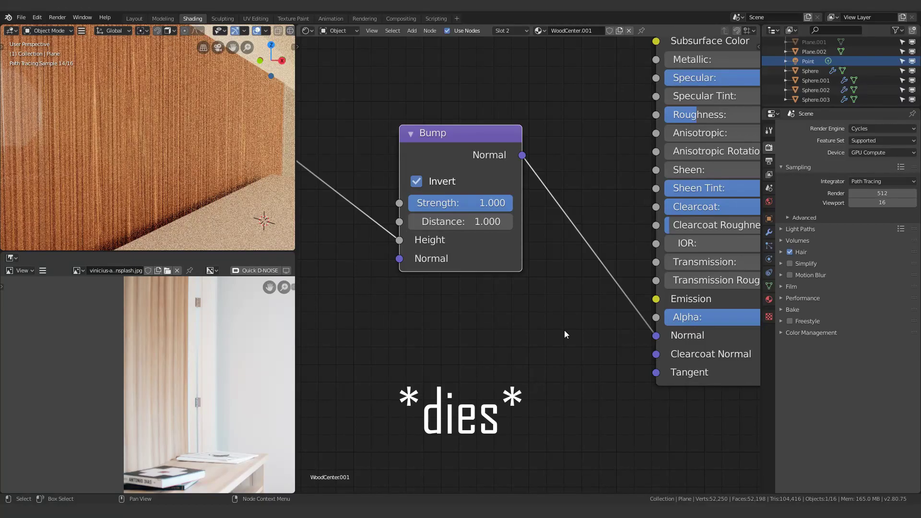
pyautogui.click(416, 181)
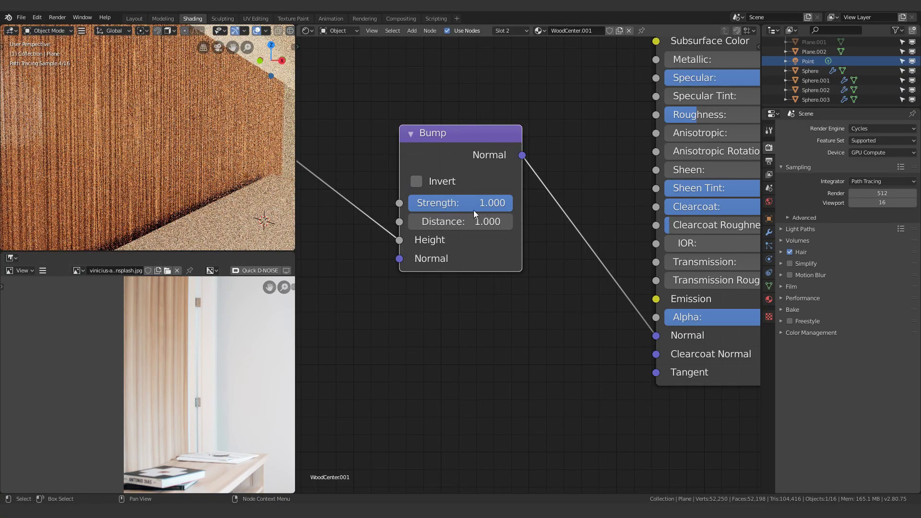
pyautogui.moveTo(500, 203); pyautogui.dragTo(485, 200)
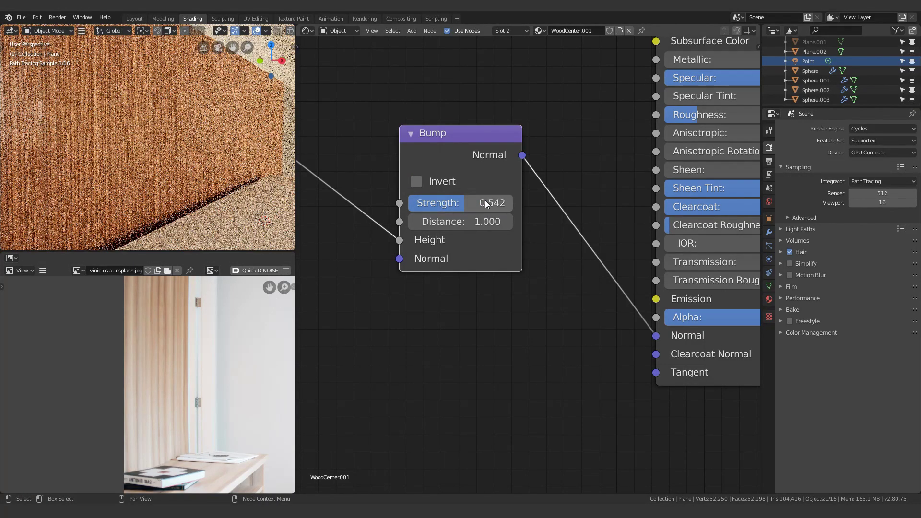